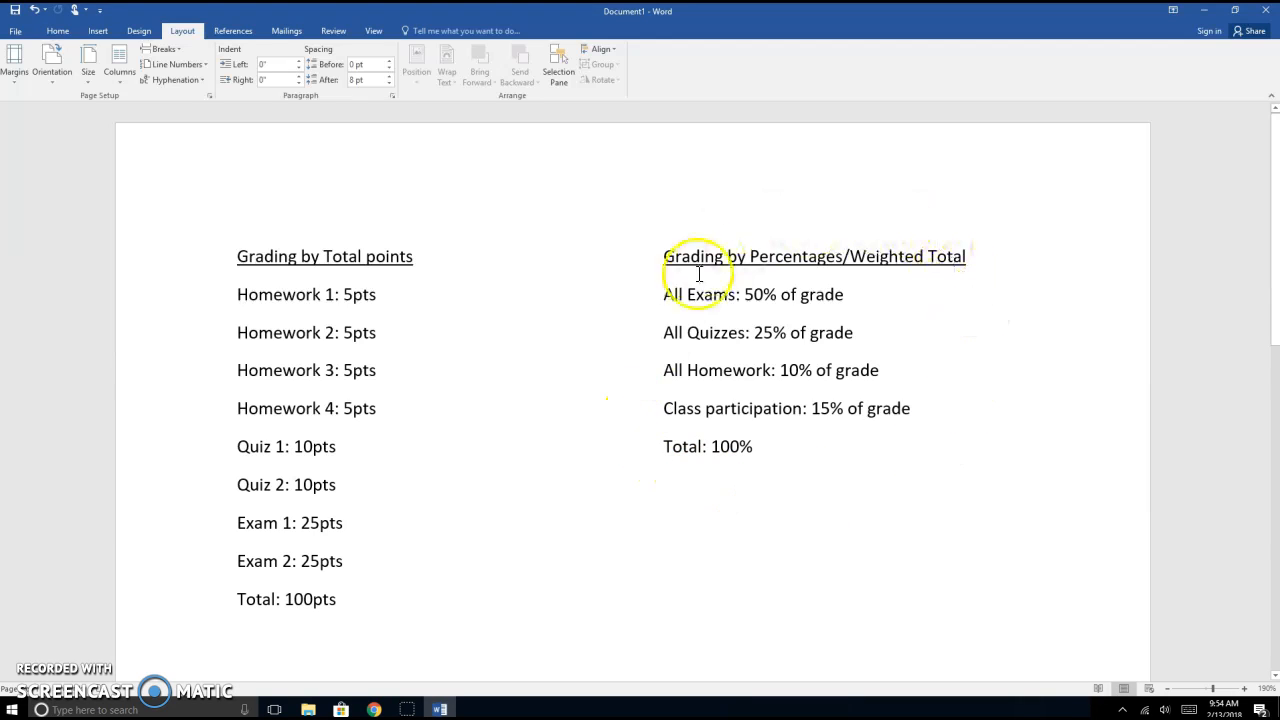
Step: Sign in to Blackboard Learn by entering the account username on the login page
left_click(374, 709)
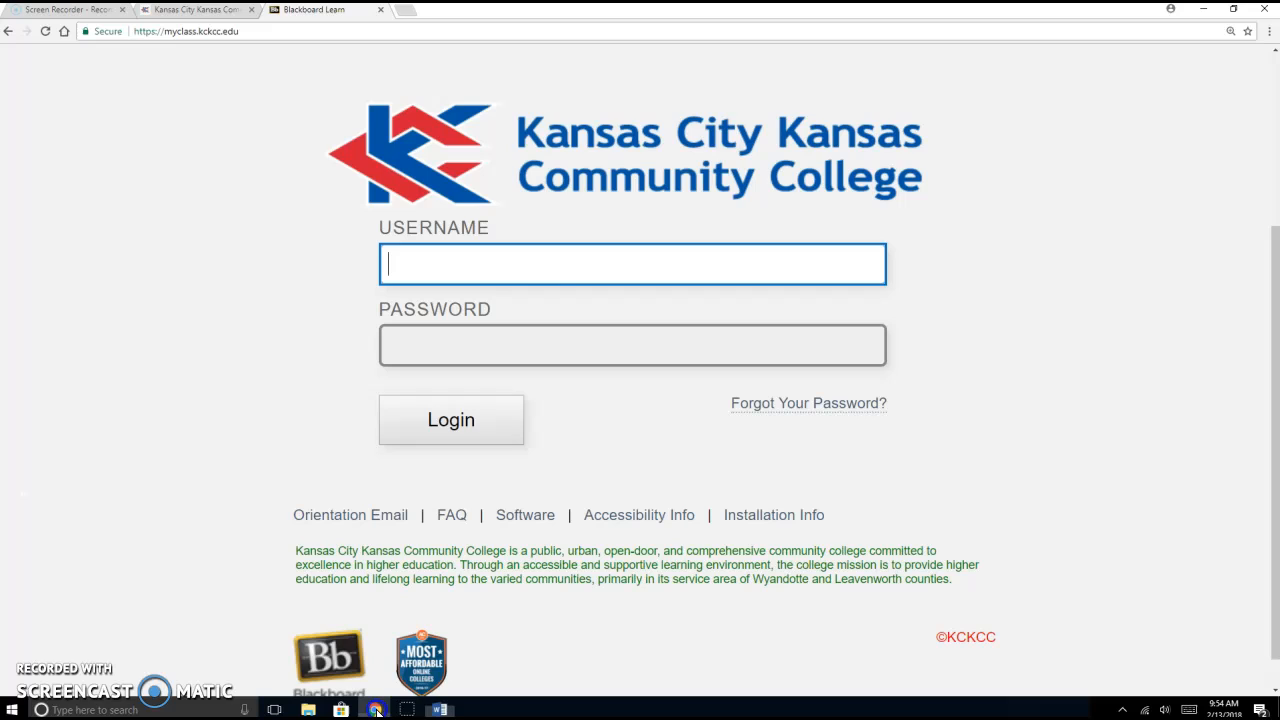
left_click(586, 257)
key("Tab")
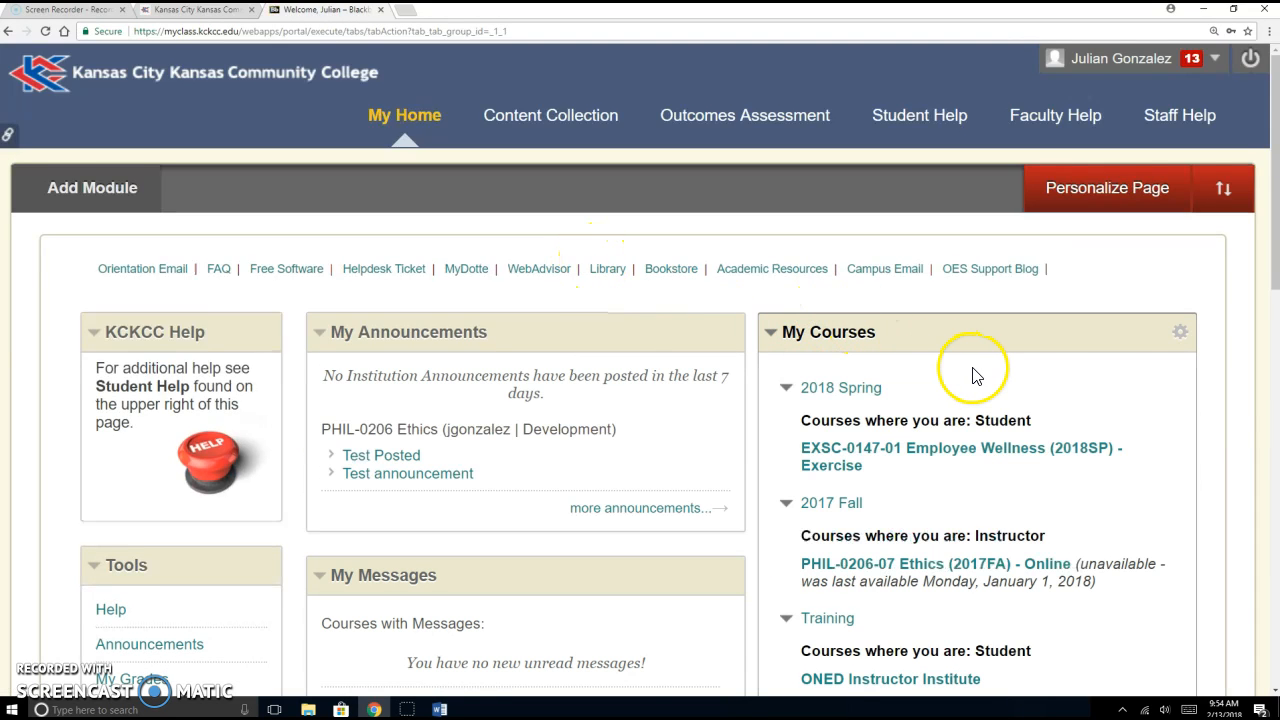
Step: Open the PHIL-0206 Ethics course and expand Grade Center in the Control Panel
scroll(976, 375, "down", 1)
scroll(937, 314, "down", 1)
scroll(1018, 378, "down", 5)
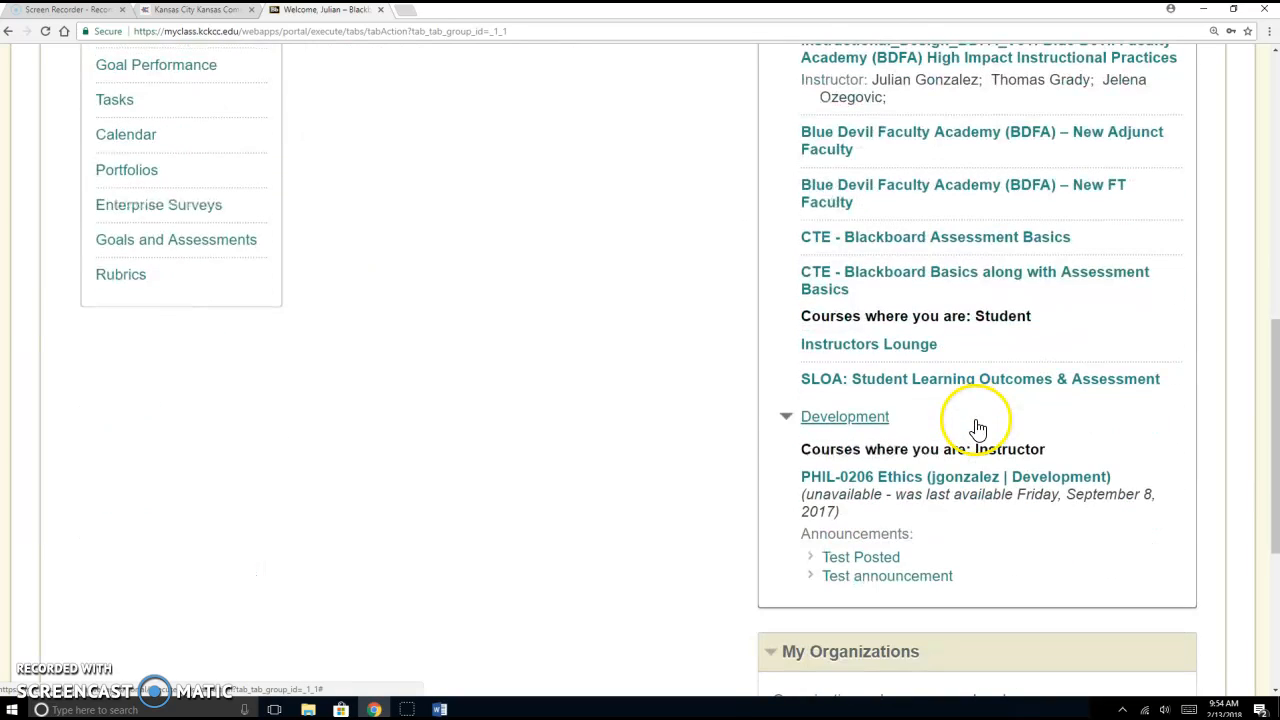
left_click(885, 478)
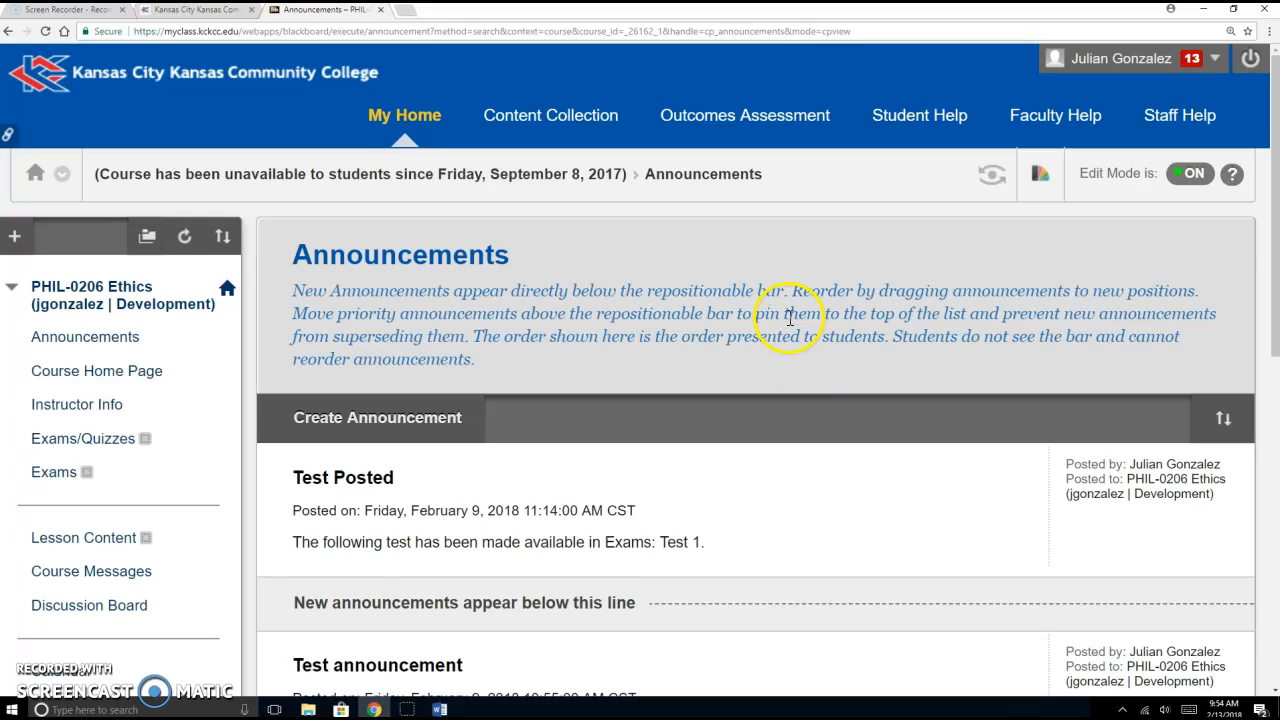
scroll(737, 279, "down", 6)
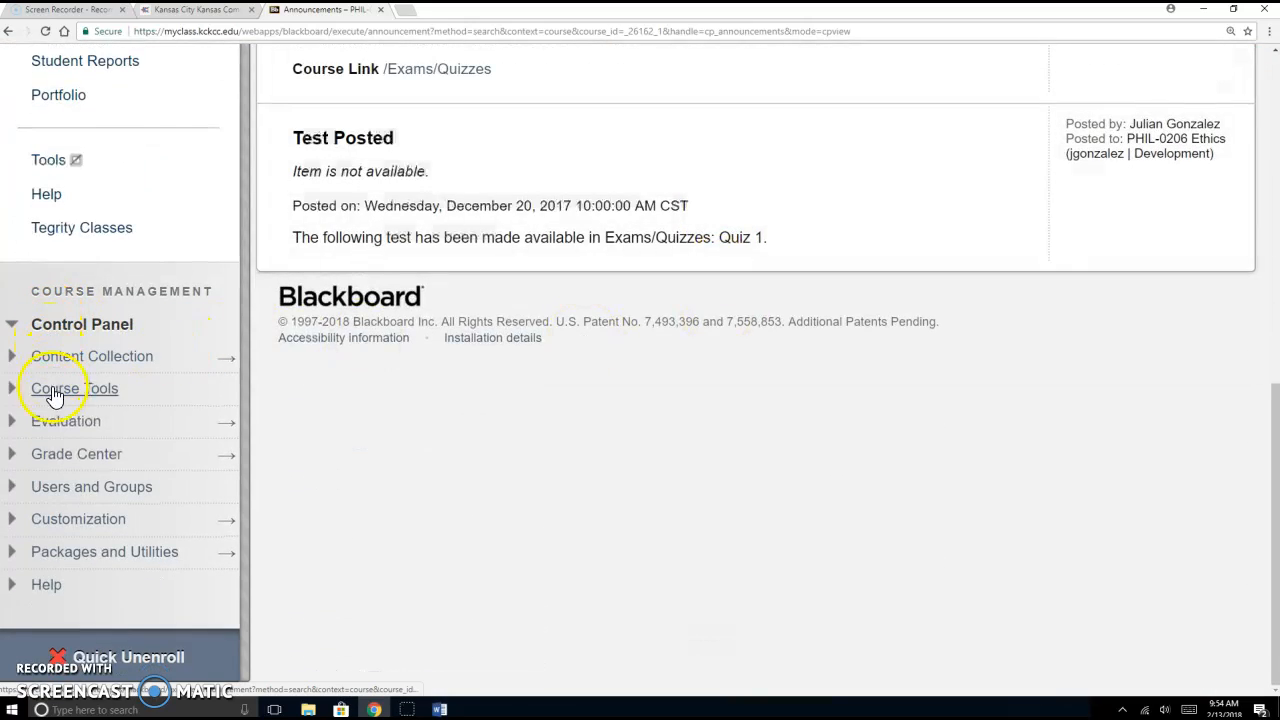
left_click(57, 453)
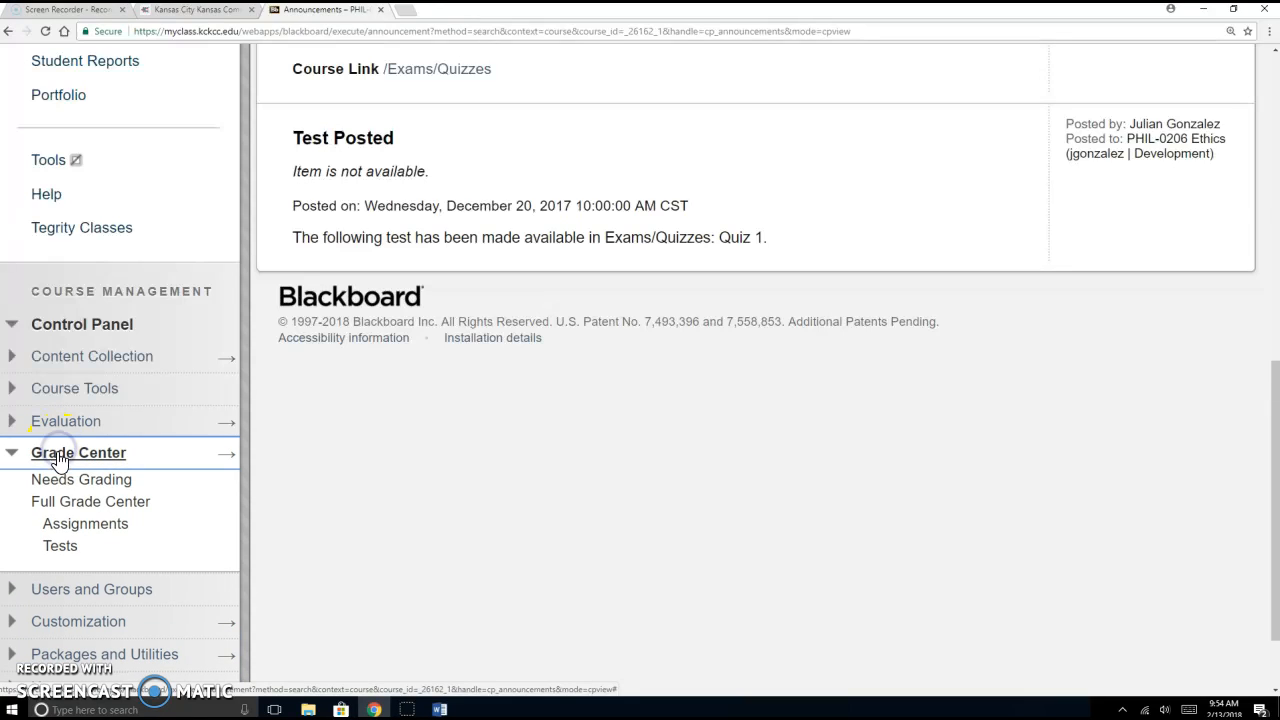
Step: Open the Full Grade Center and show the Create Calculated Column options
left_click(64, 503)
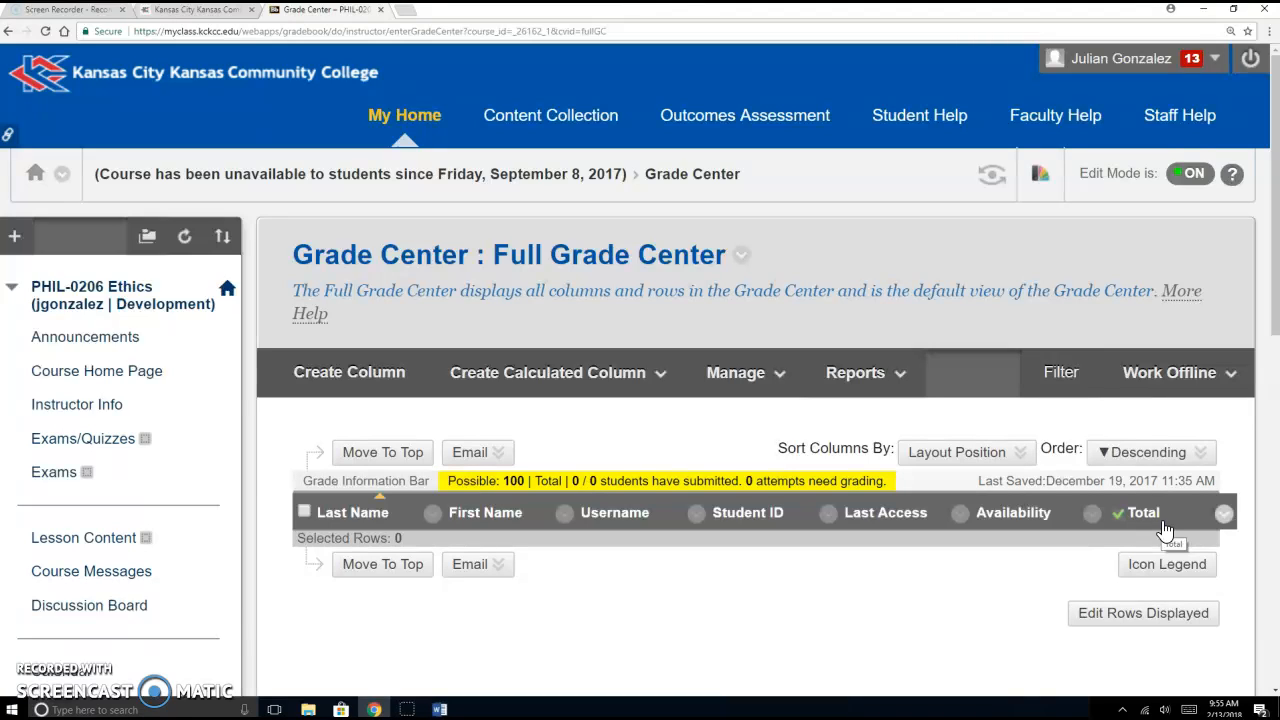
left_click(575, 380)
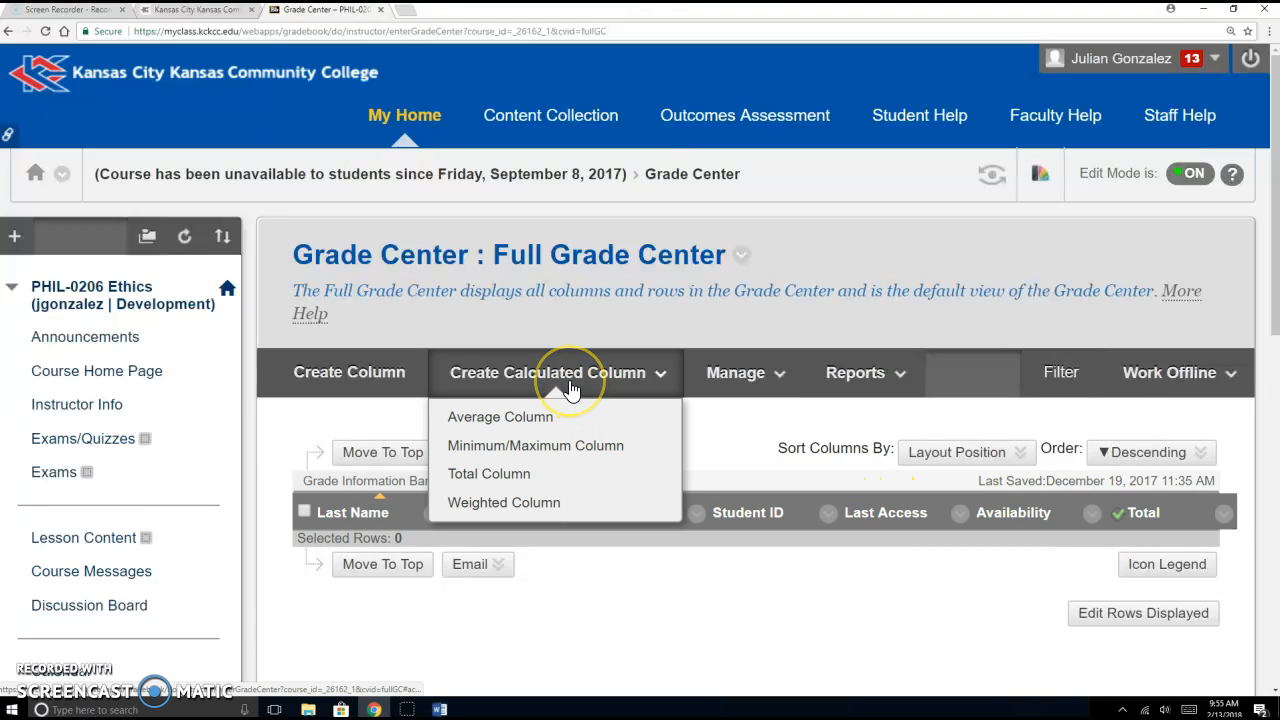
Step: Create a weighted column named Total Grade and scroll to Select Columns, checking the Word grading plan
left_click(531, 508)
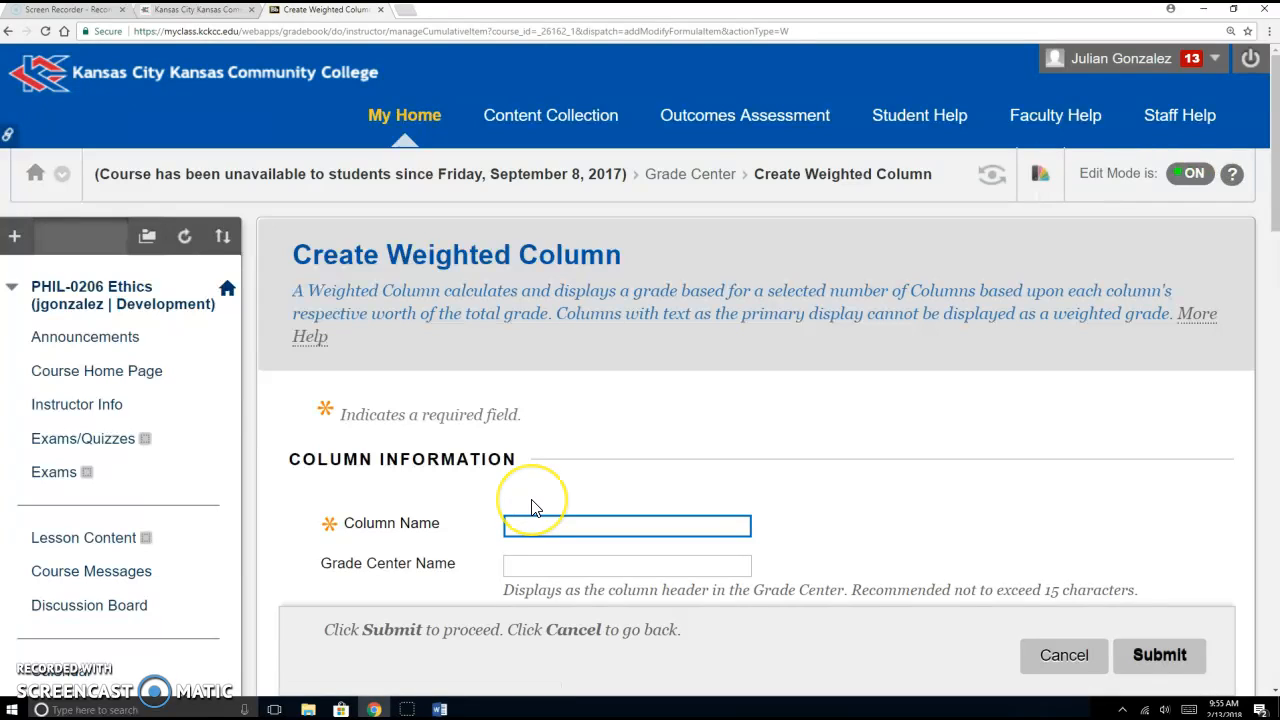
type("Total Grade")
scroll(587, 455, "down", 6)
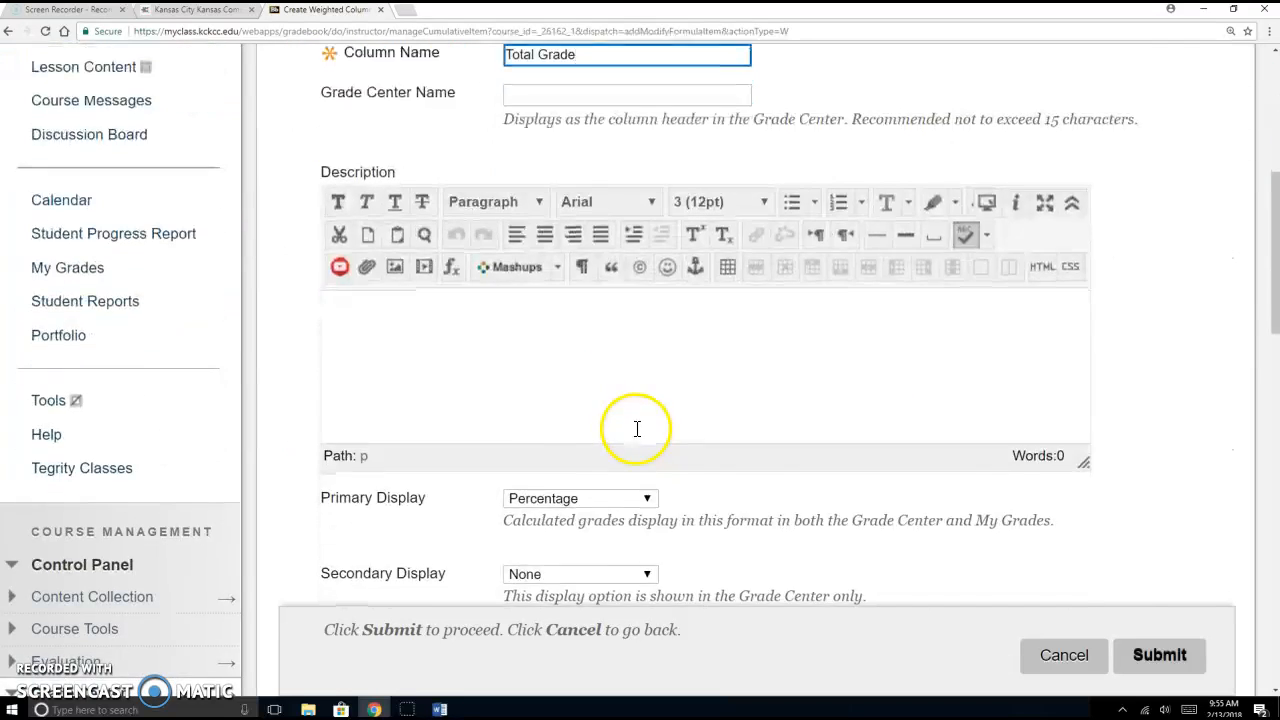
scroll(636, 437, "down", 6)
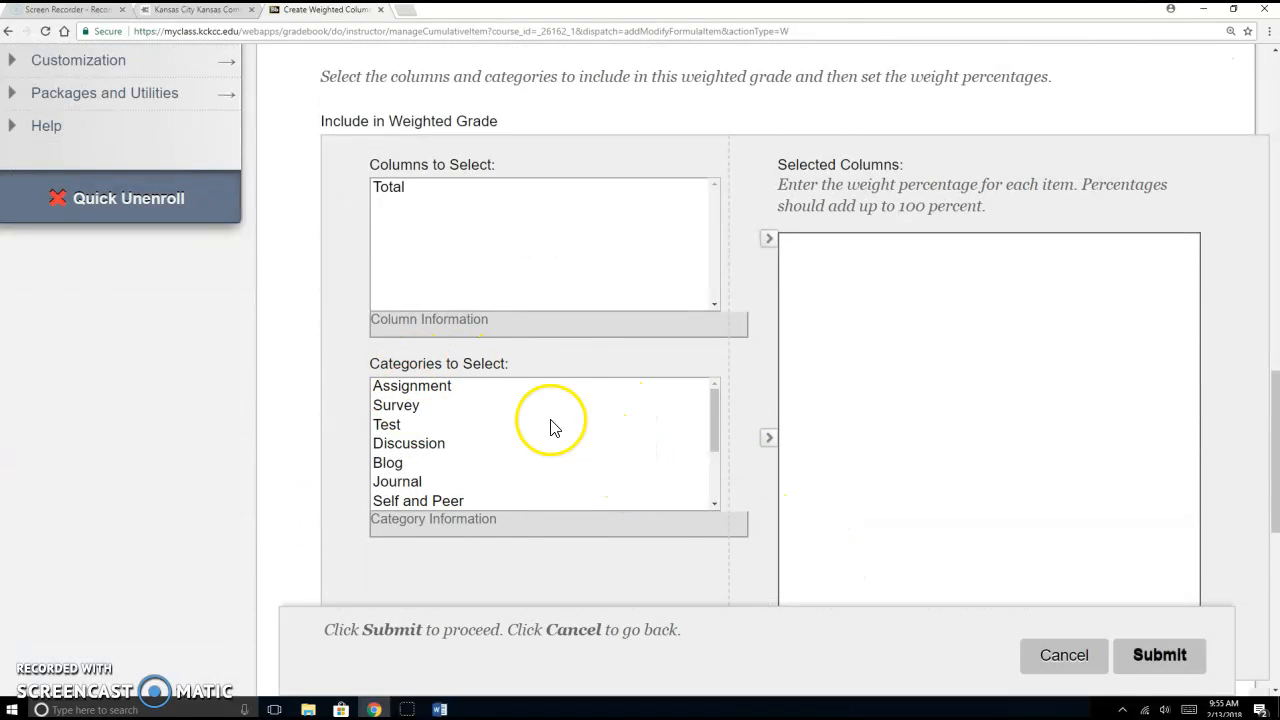
left_click(441, 709)
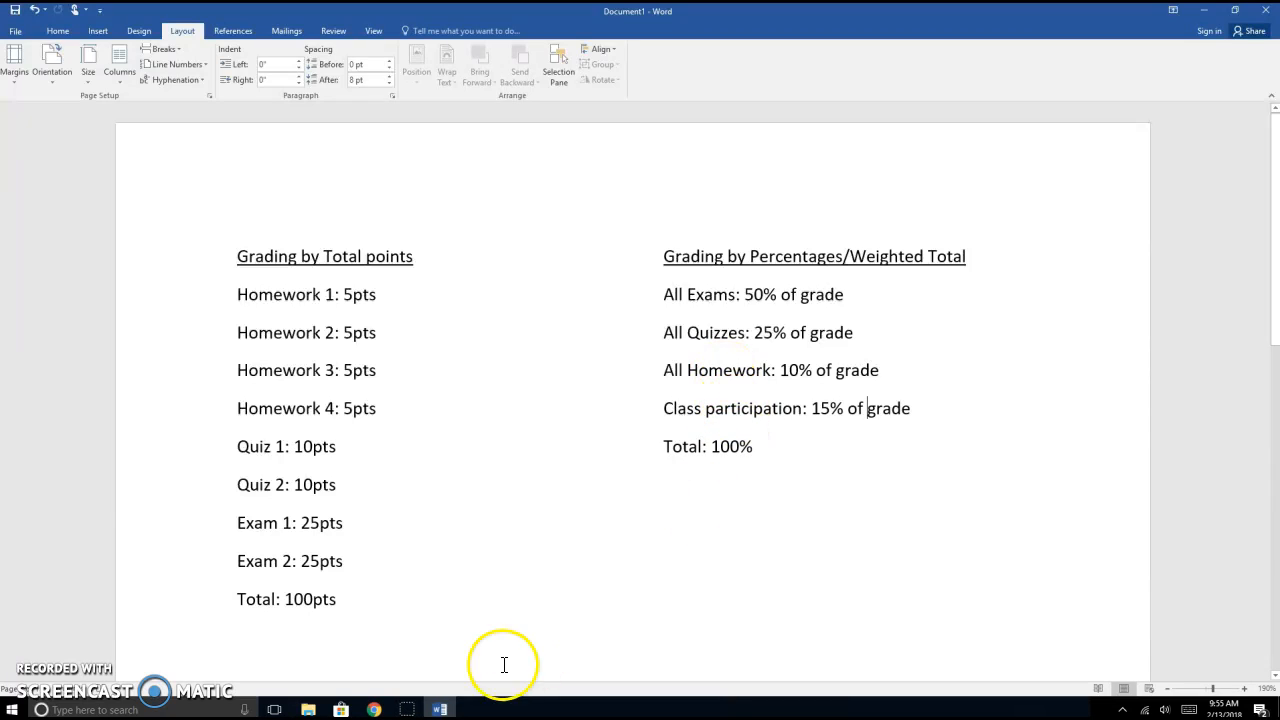
left_click(374, 709)
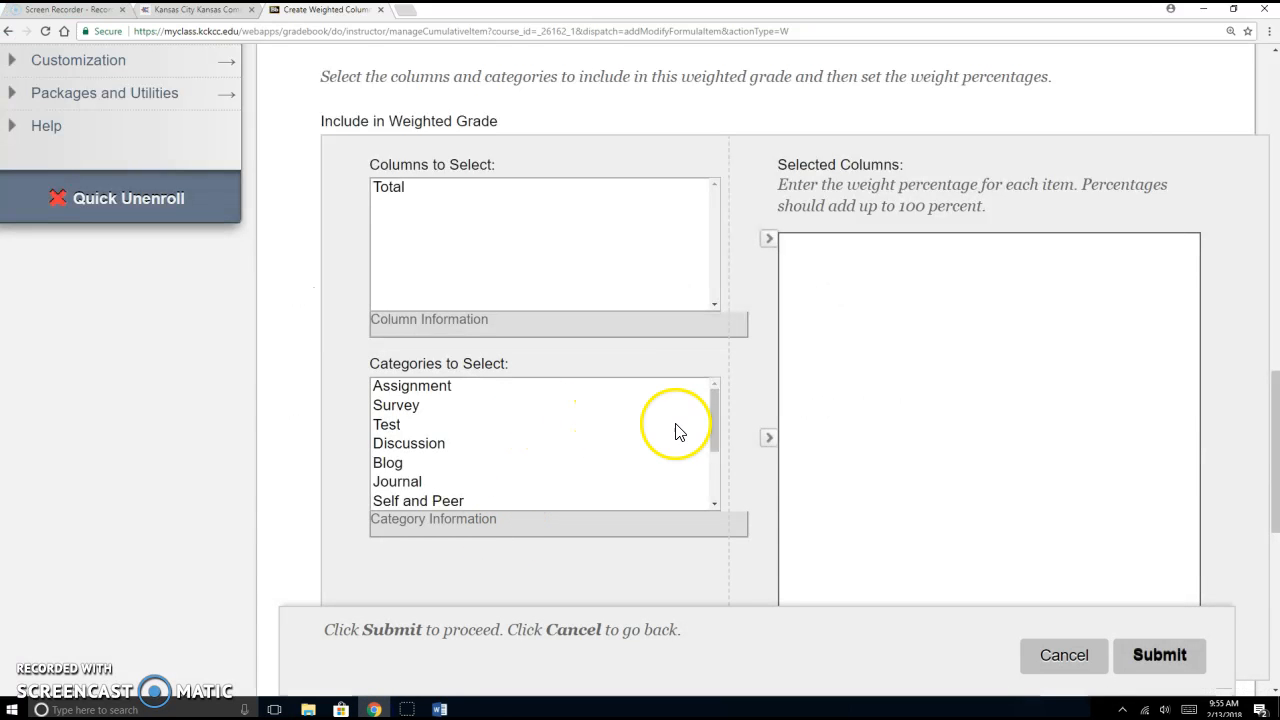
Step: Add the Test category to Total Grade with a 50% weight
mouse_move(713, 413)
left_mouse_down()
mouse_move(719, 494)
mouse_move(726, 402)
left_mouse_up()
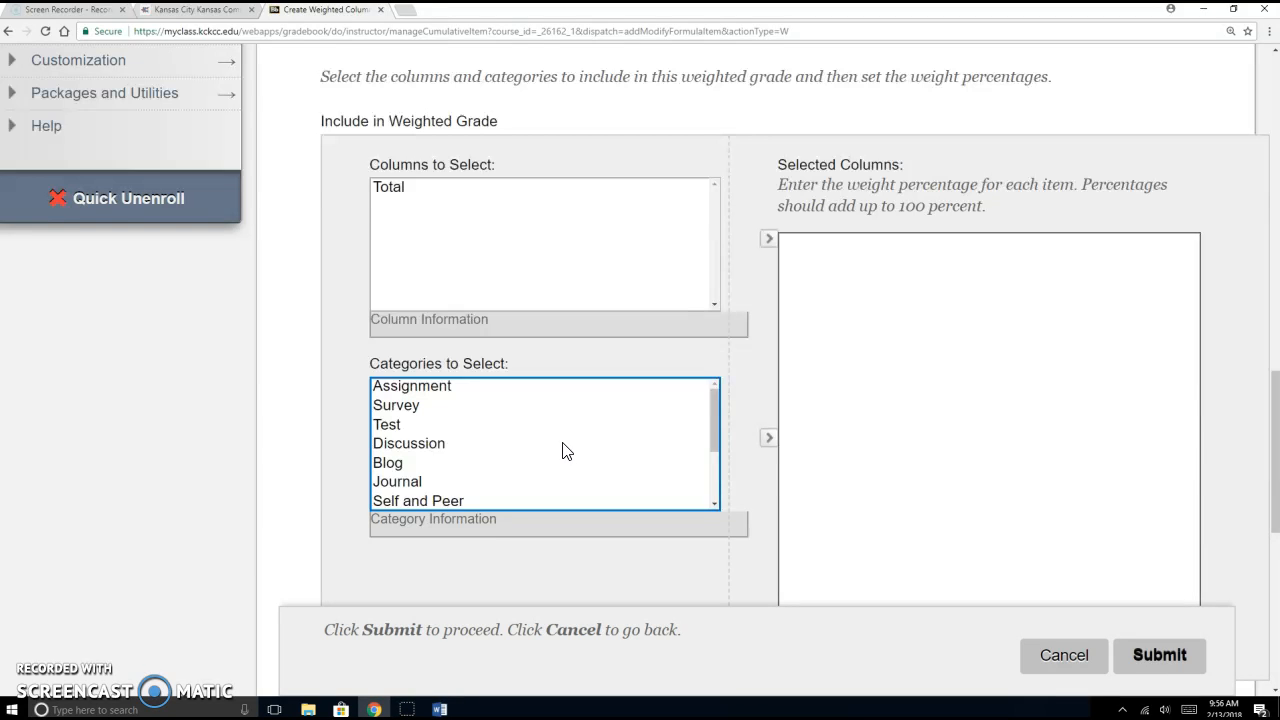
left_click(406, 428)
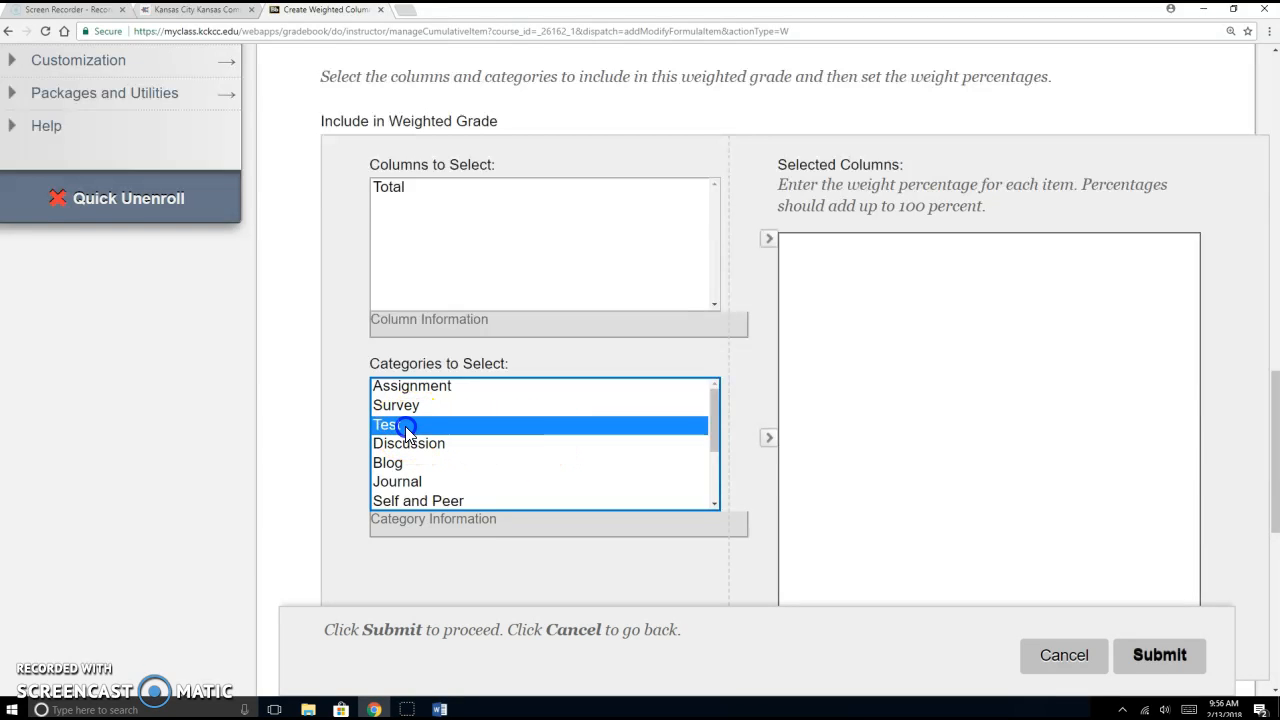
left_click(767, 438)
left_click(845, 265)
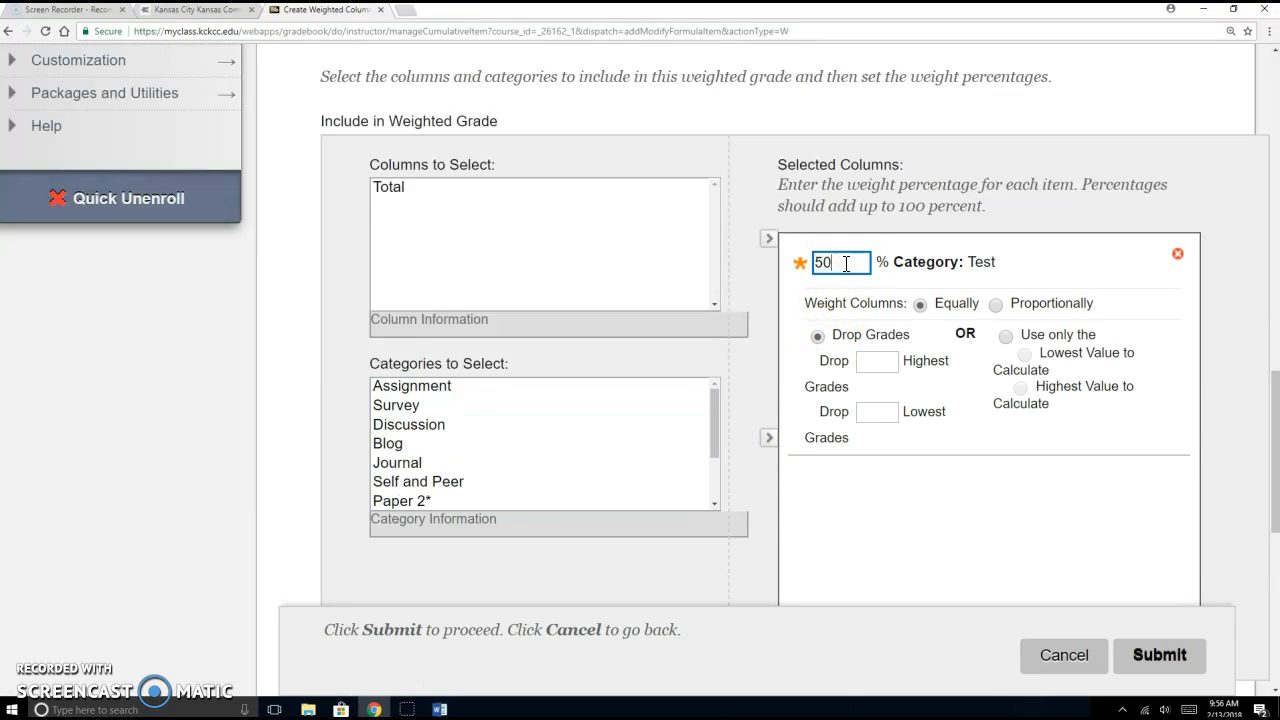
type("50")
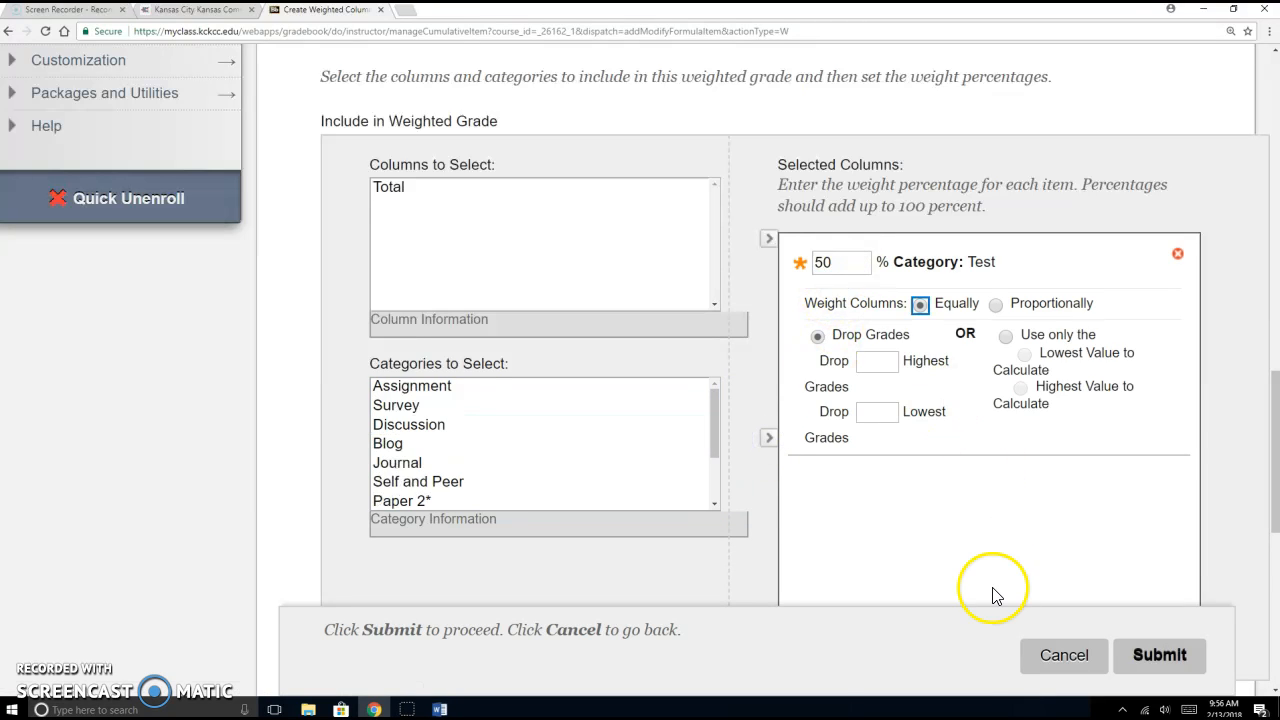
scroll(994, 477, "down", 2)
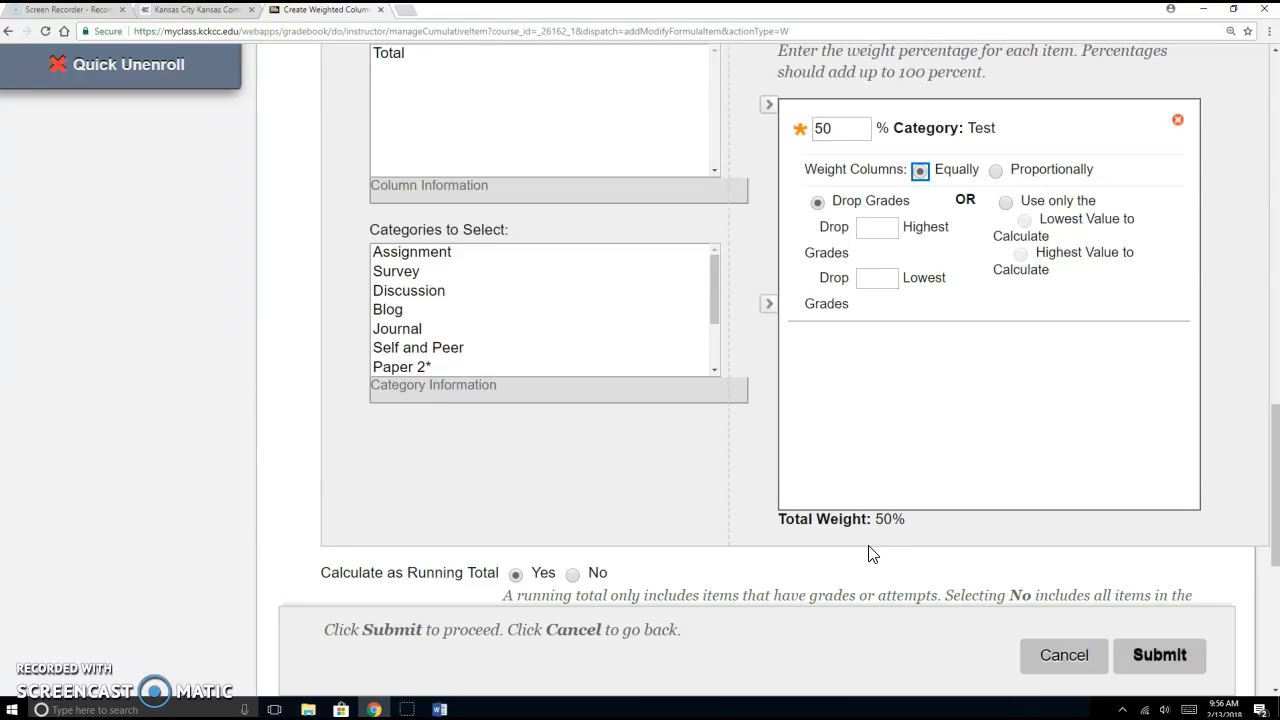
Step: Add the Discussion category with a 25% weight
left_click(452, 291)
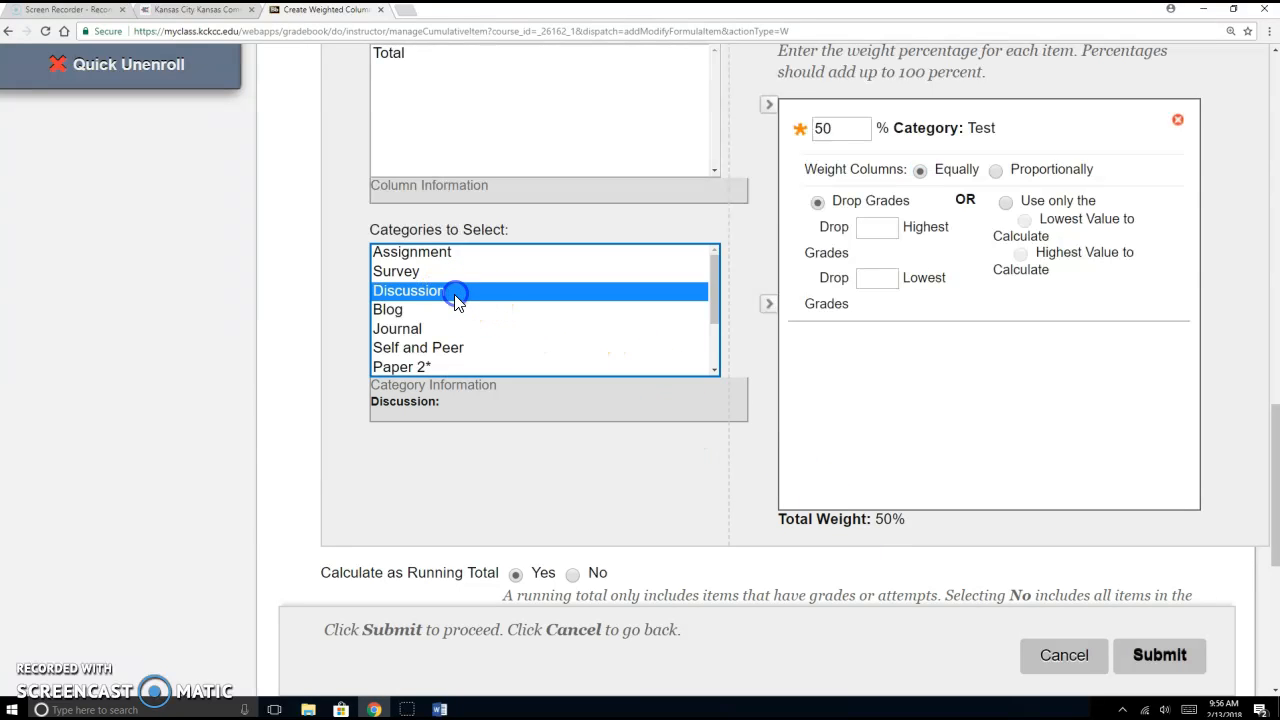
left_click(768, 303)
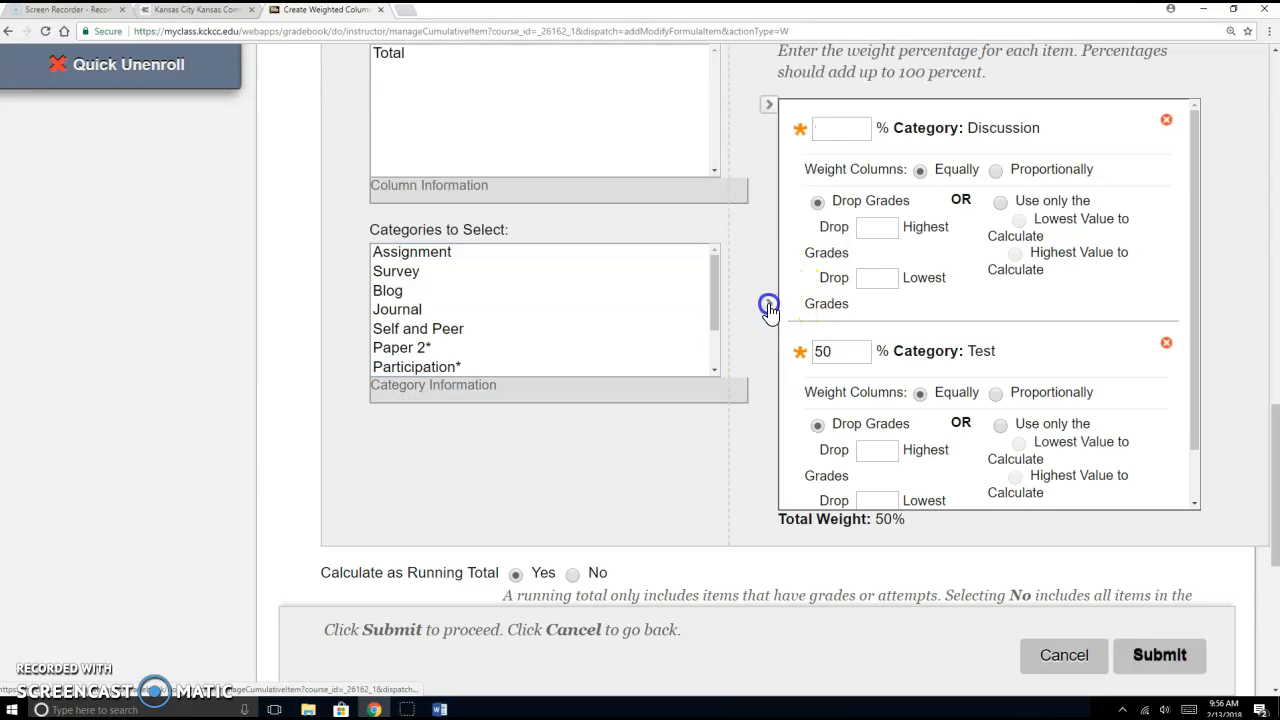
left_click(856, 137)
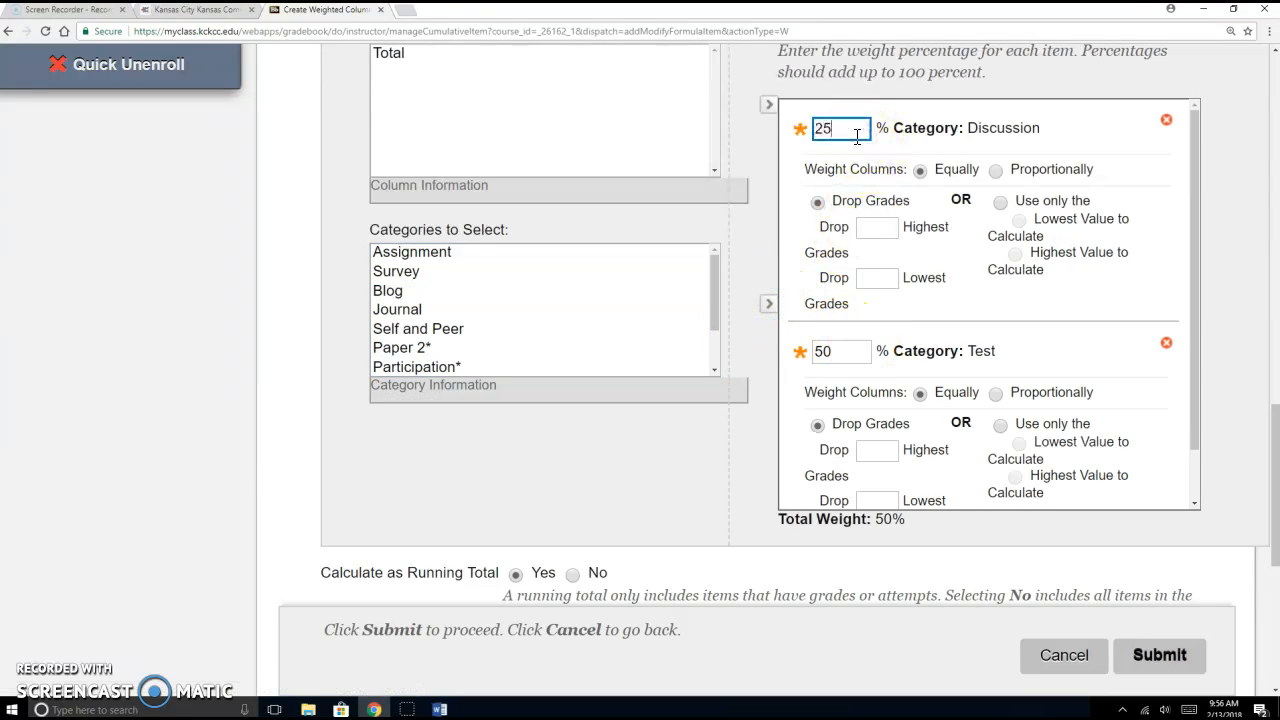
left_click(710, 297)
mouse_move(713, 286)
left_mouse_down()
mouse_move(707, 346)
mouse_move(706, 263)
left_mouse_up()
Step: Add the Assignment category with a 25% weight, bringing the total to 100%
left_click(492, 254)
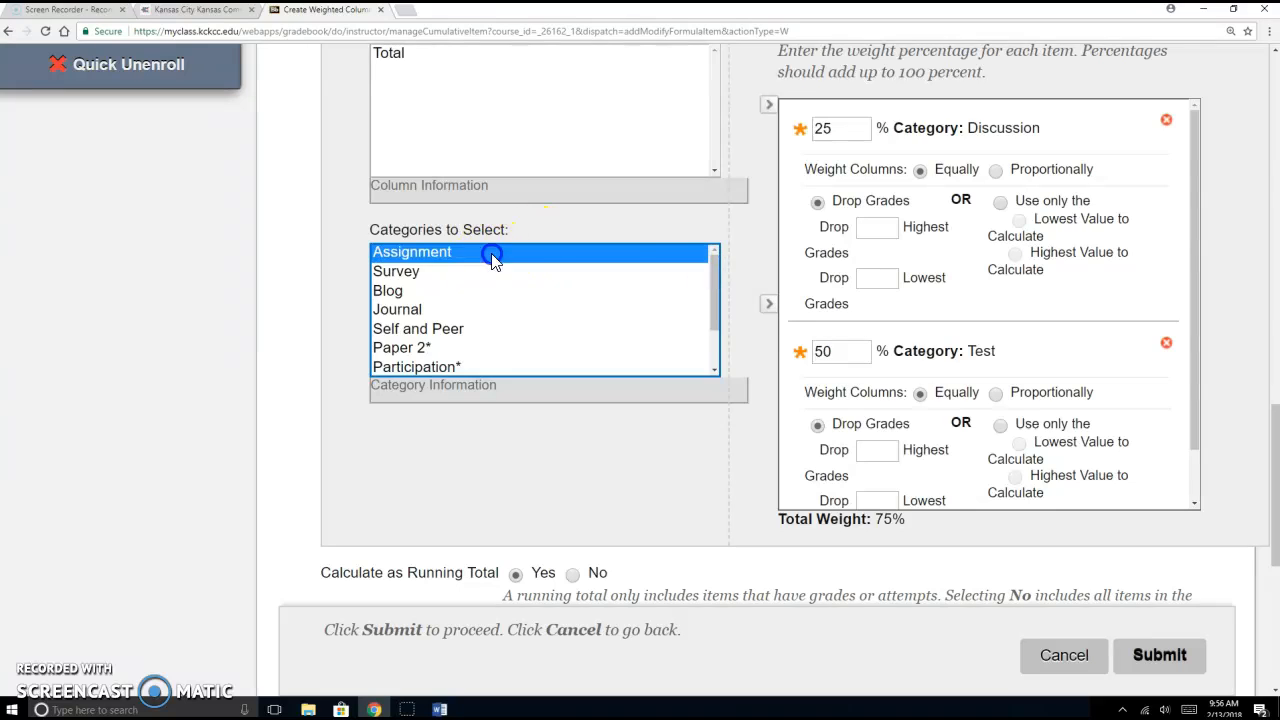
left_click(771, 306)
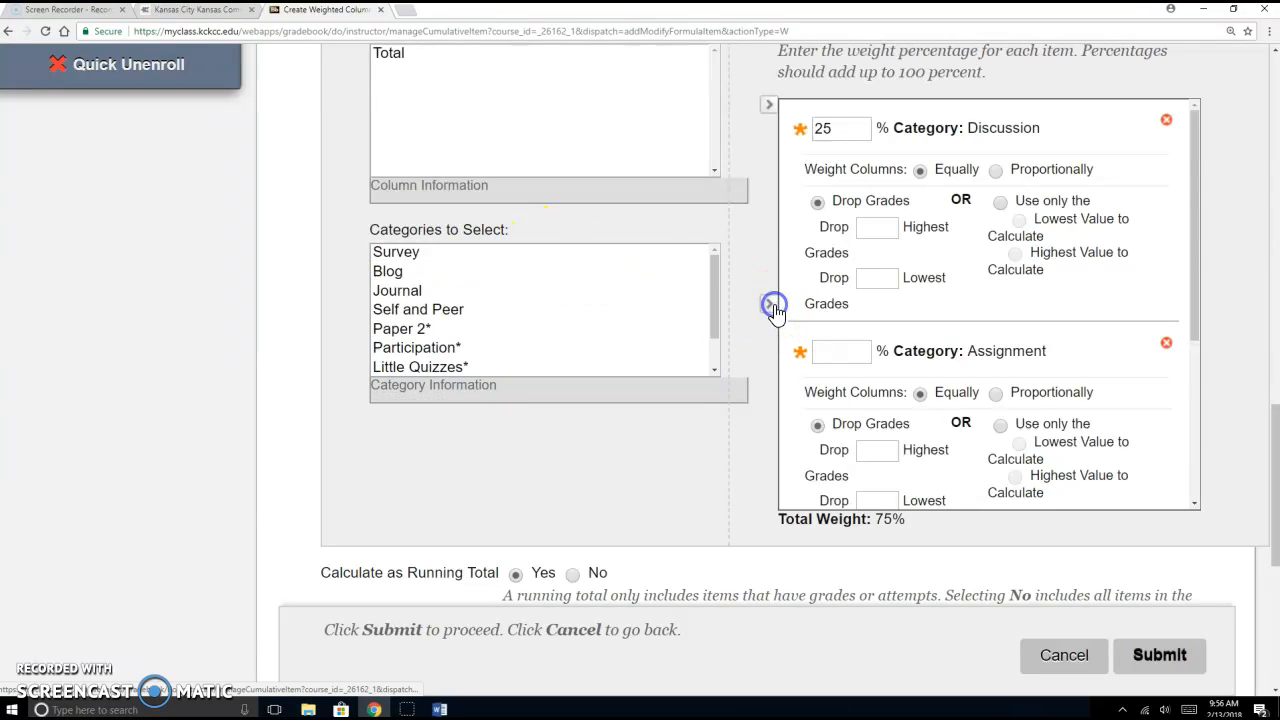
left_click(836, 351)
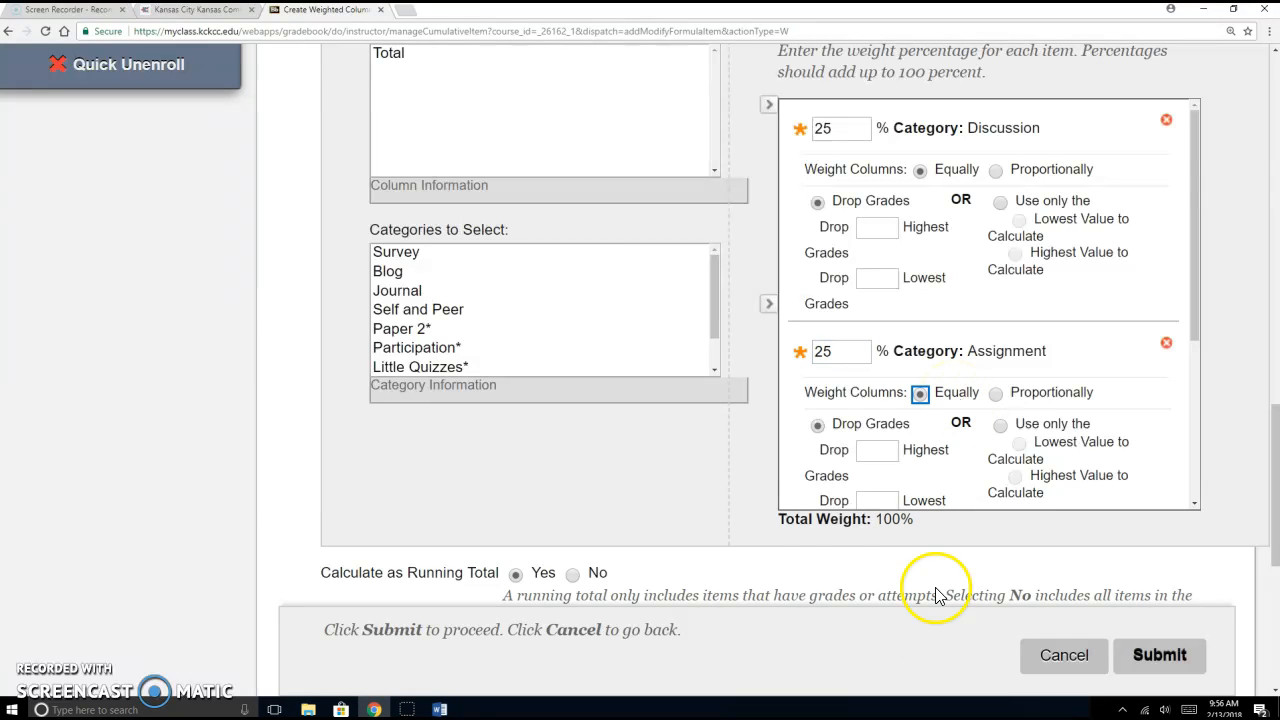
scroll(886, 514, "down", 4)
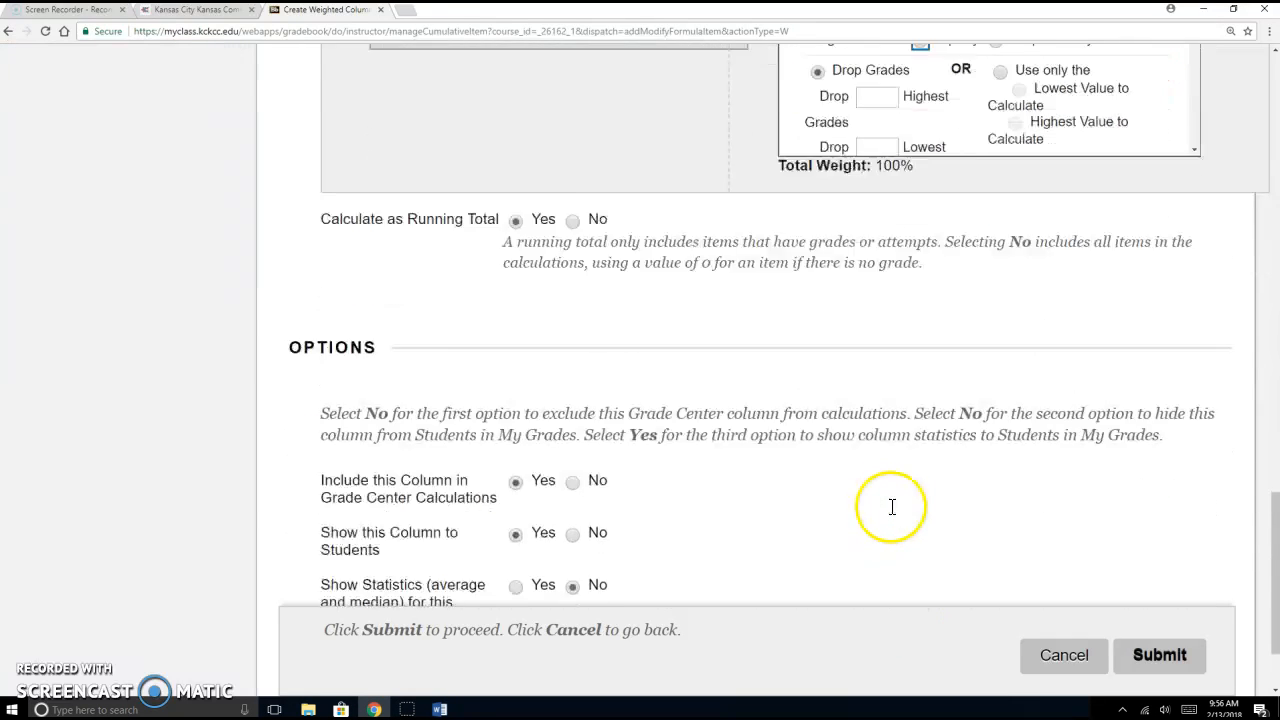
Step: Submit the Total Grade weighted column and bring it into view in the grid
scroll(892, 507, "down", 2)
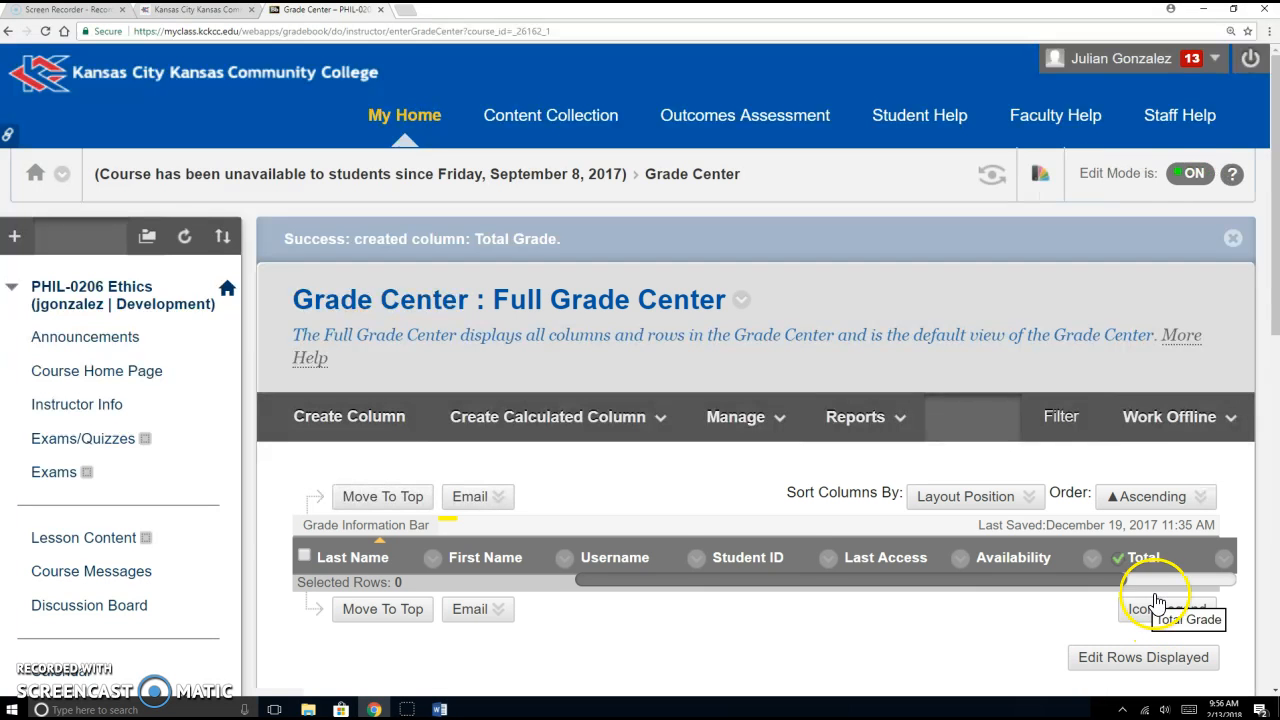
scroll(1151, 590, "down", 2)
left_click(1190, 448)
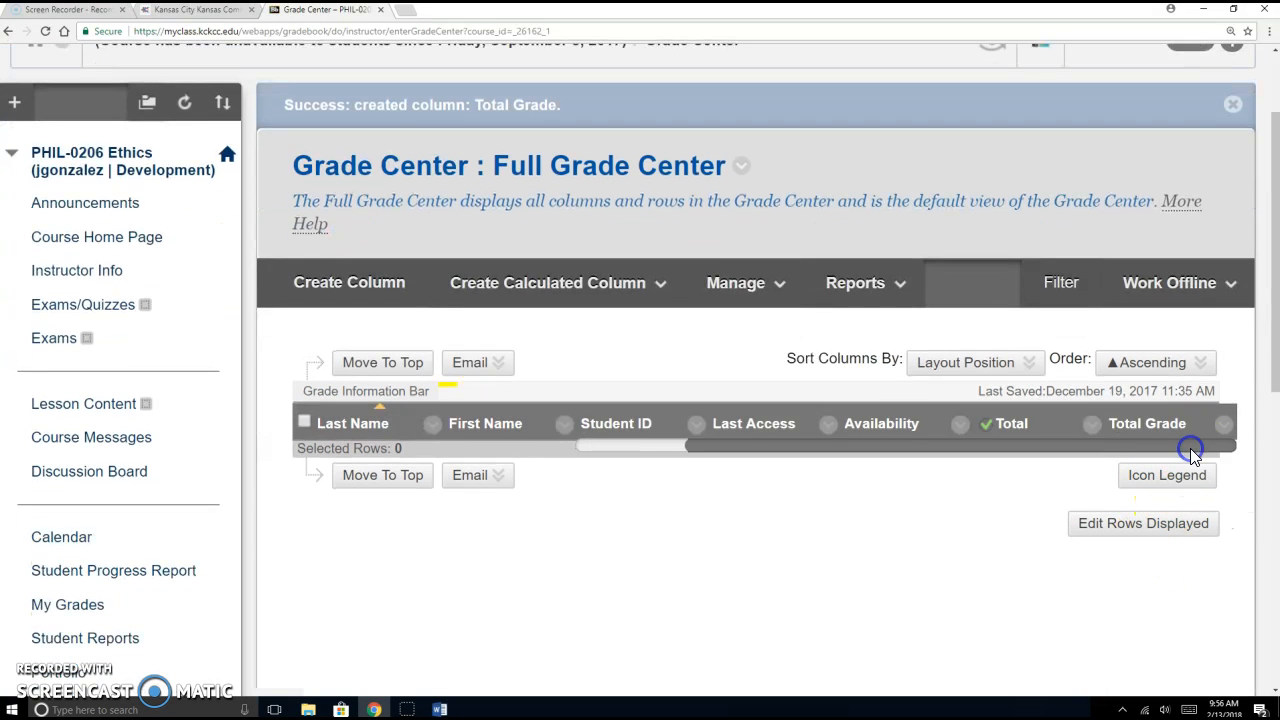
mouse_move(1160, 425)
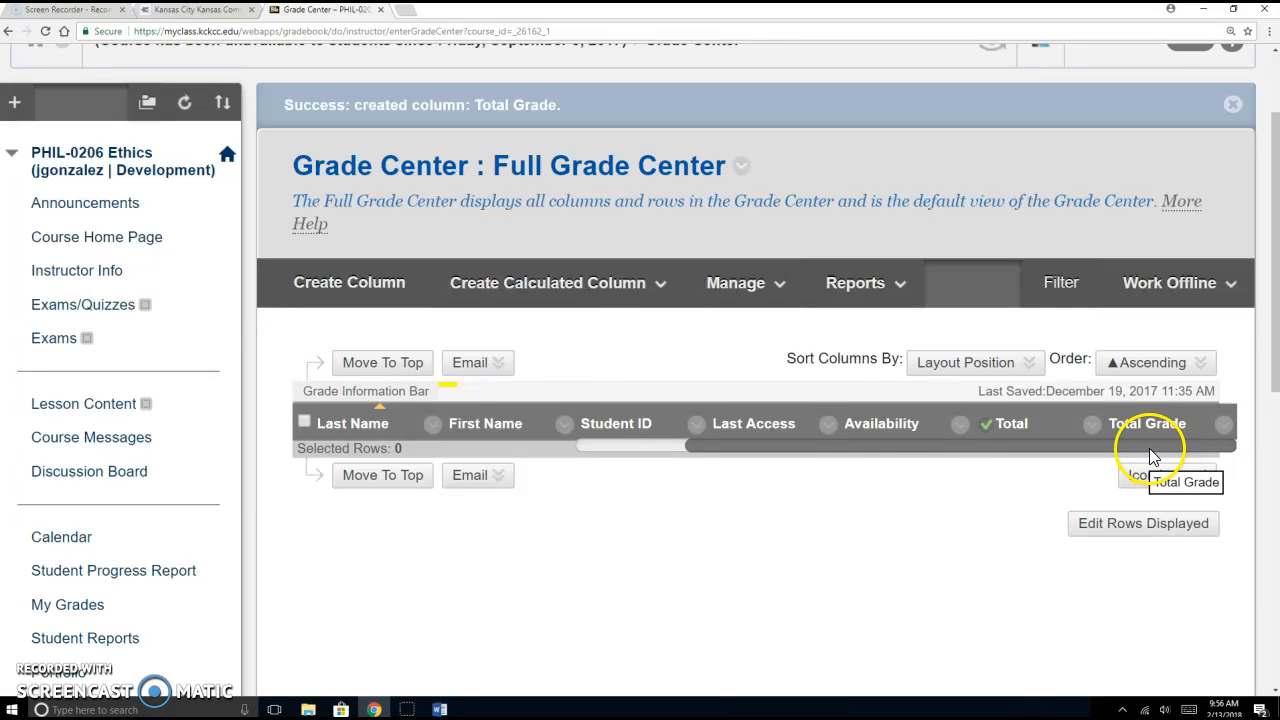
Step: Set Total Grade as the external grade and delete the original Total column
left_click(1224, 428)
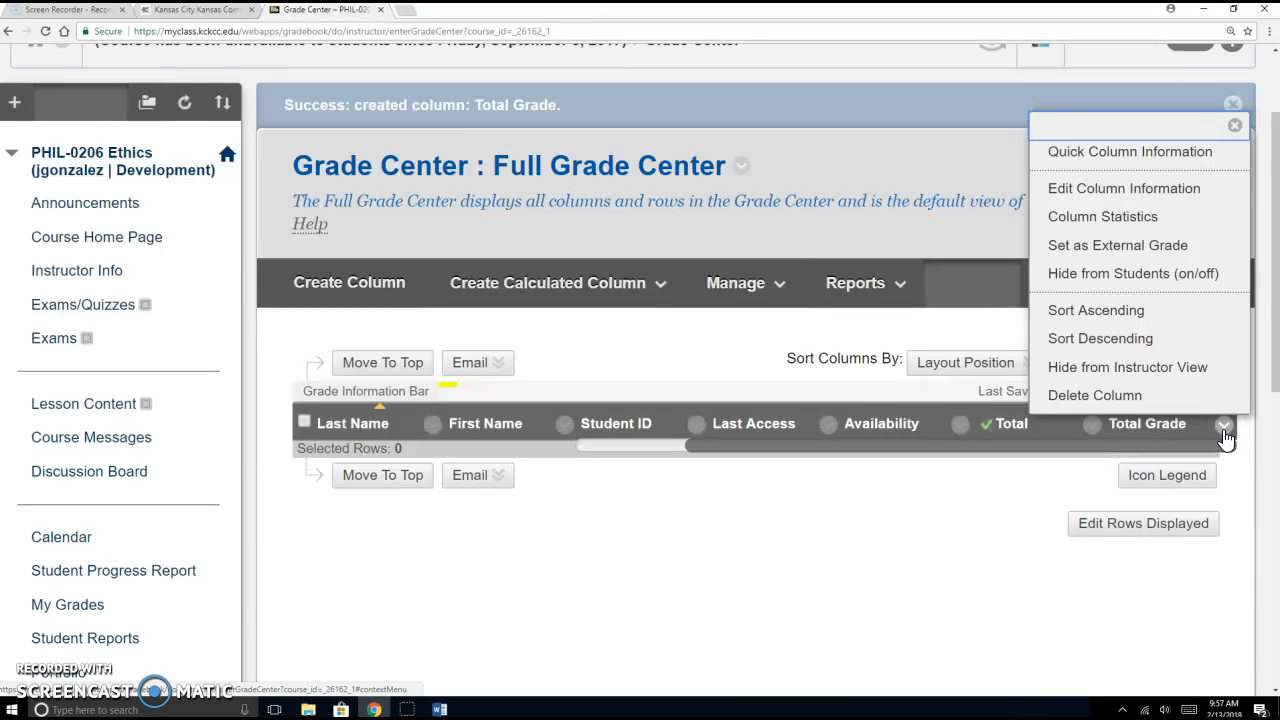
left_click(1155, 249)
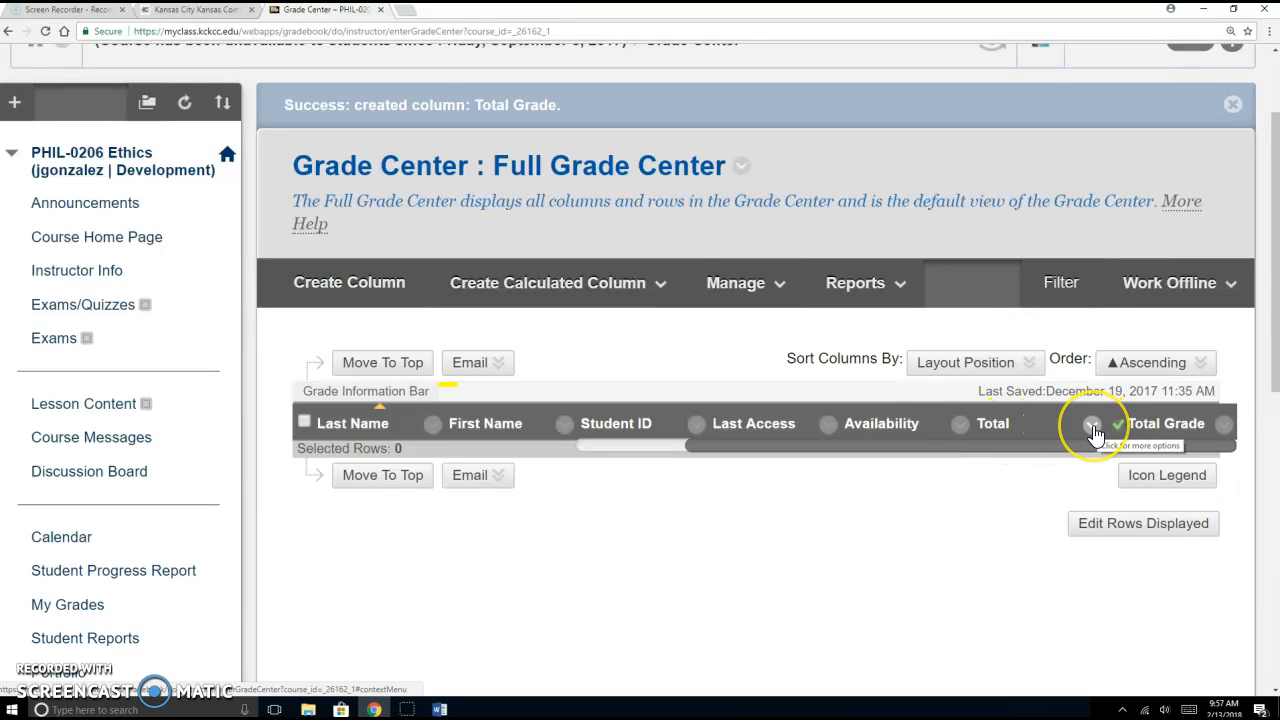
left_click(1093, 427)
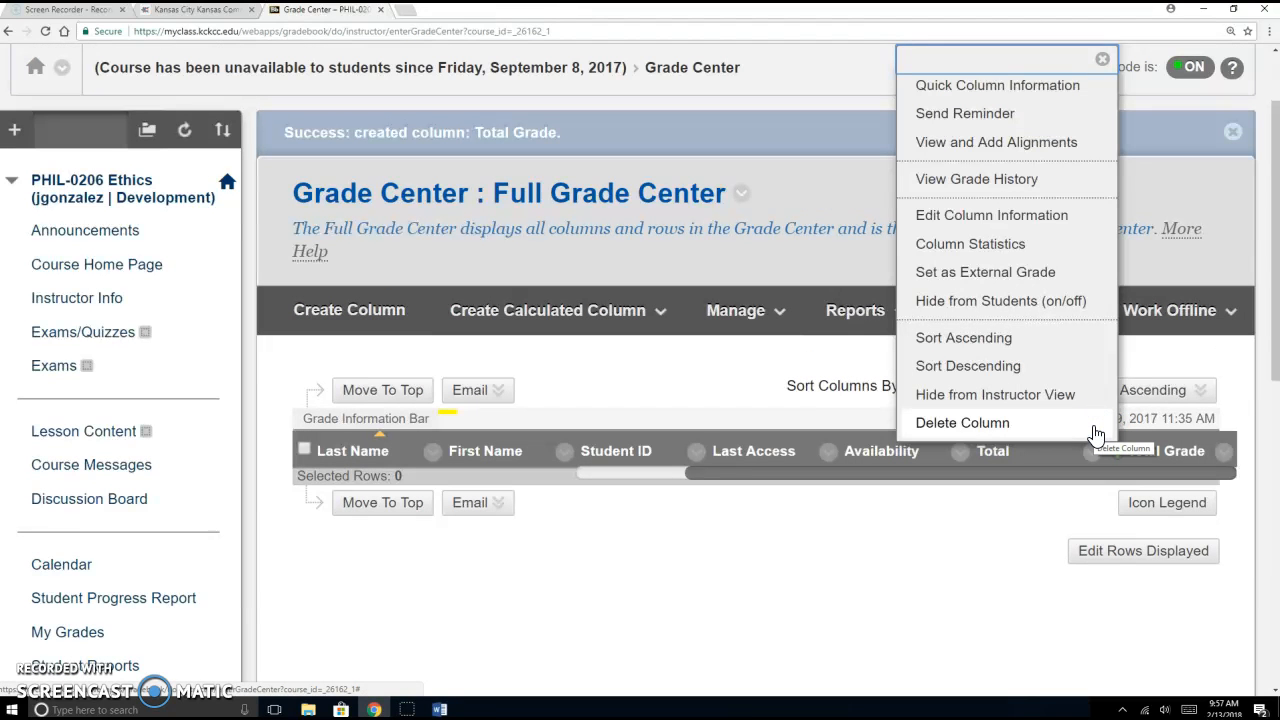
left_click(1015, 422)
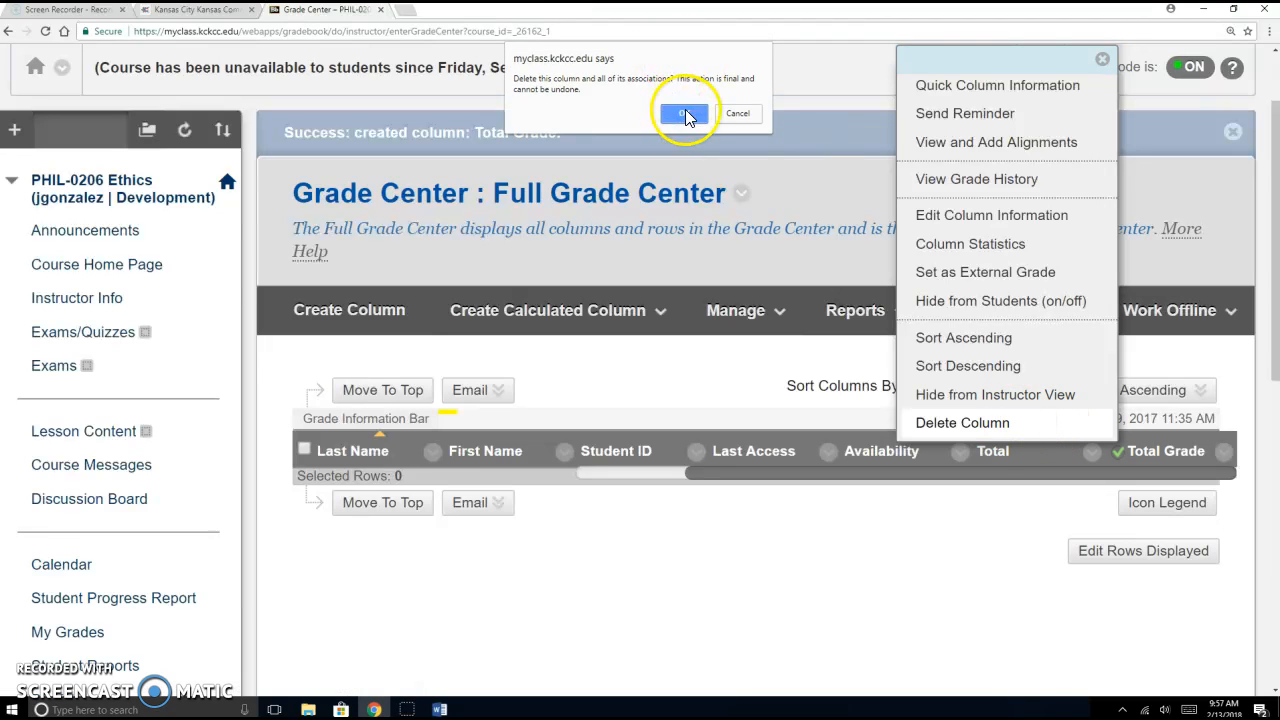
left_click(685, 113)
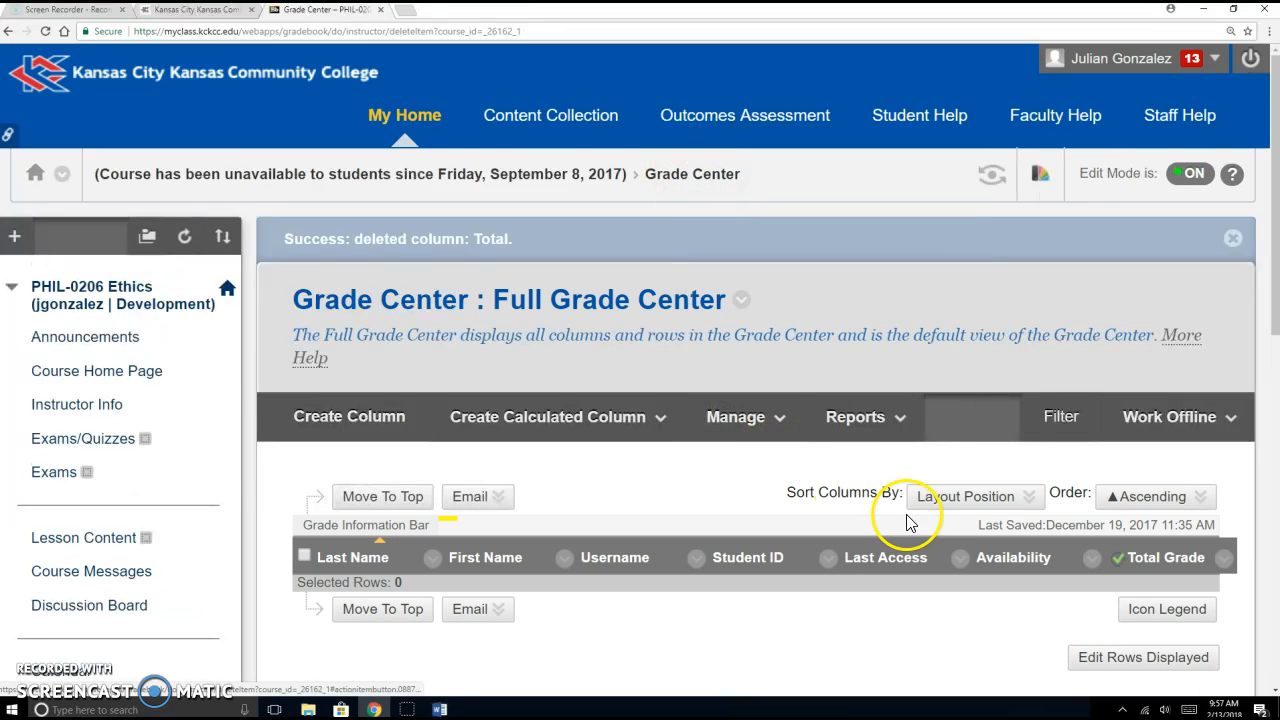
scroll(957, 527, "down", 2)
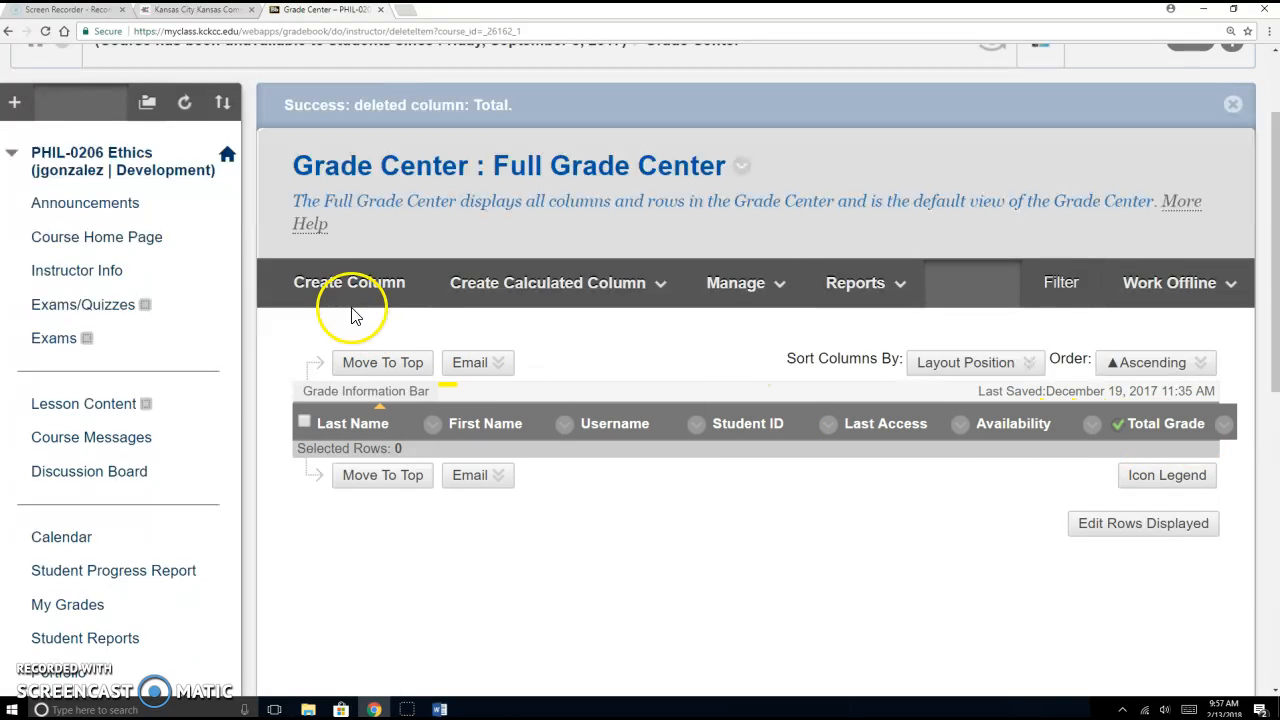
Step: Start a new grade column named Test
left_click(332, 280)
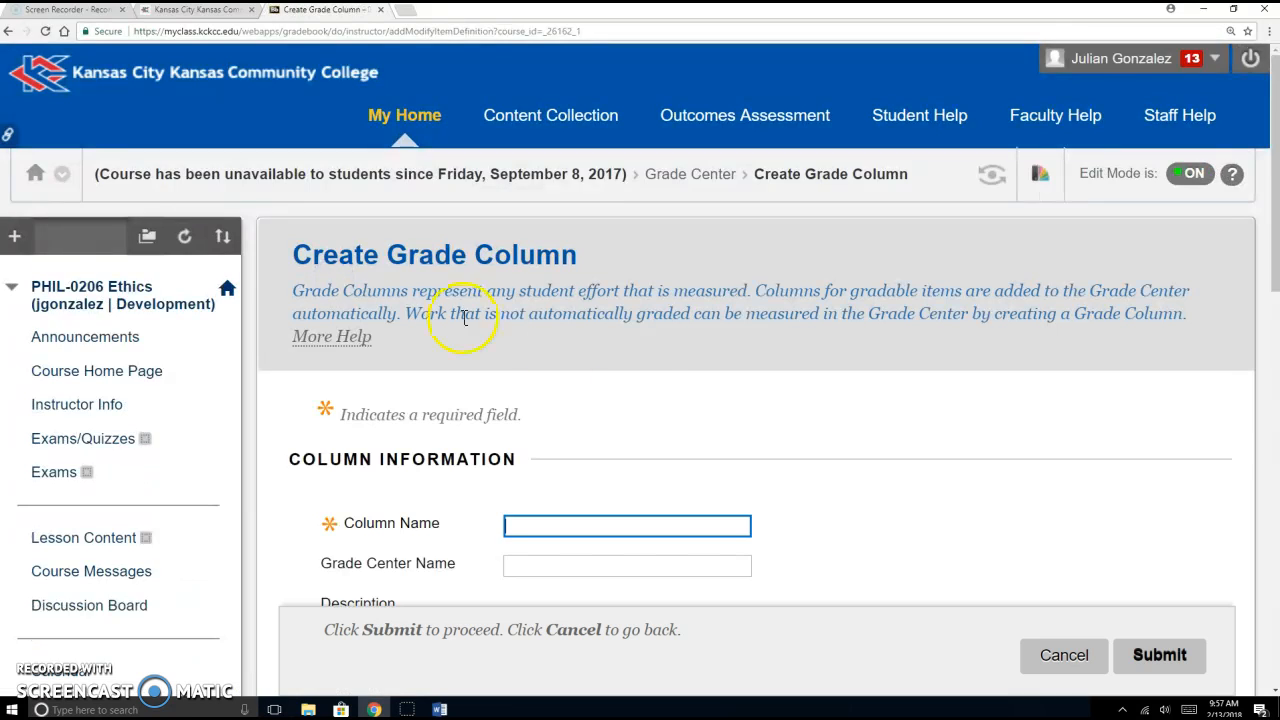
scroll(706, 380, "down", 1)
type("Tes")
left_click(776, 335)
scroll(775, 340, "down", 5)
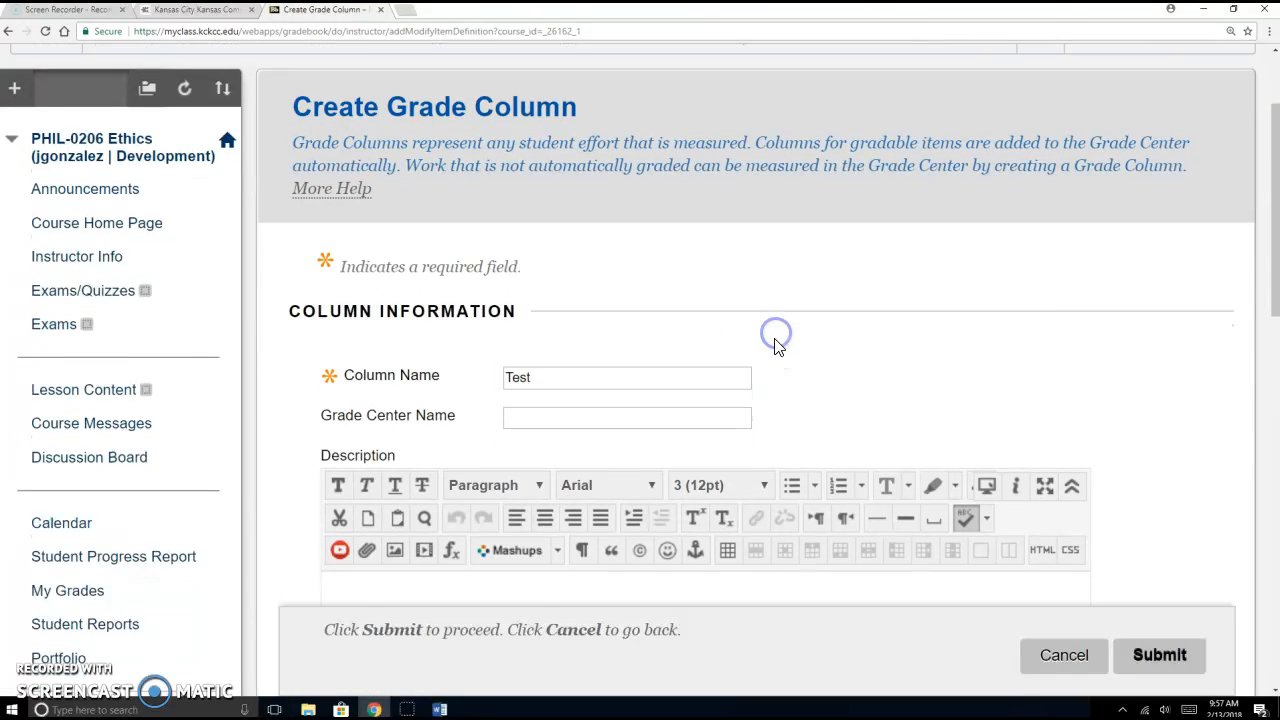
scroll(768, 408, "down", 1)
Step: Give the Test column 100 points possible in the Test category and submit it
left_click(552, 403)
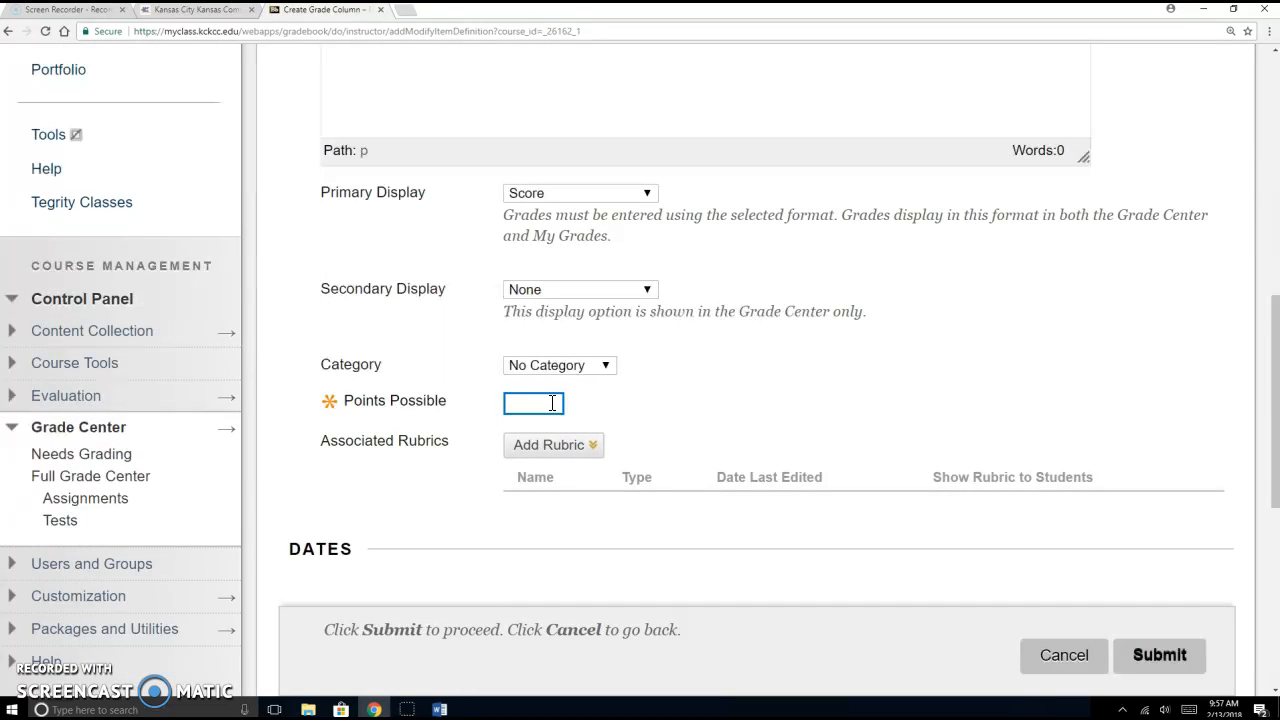
type("100")
key("Tab")
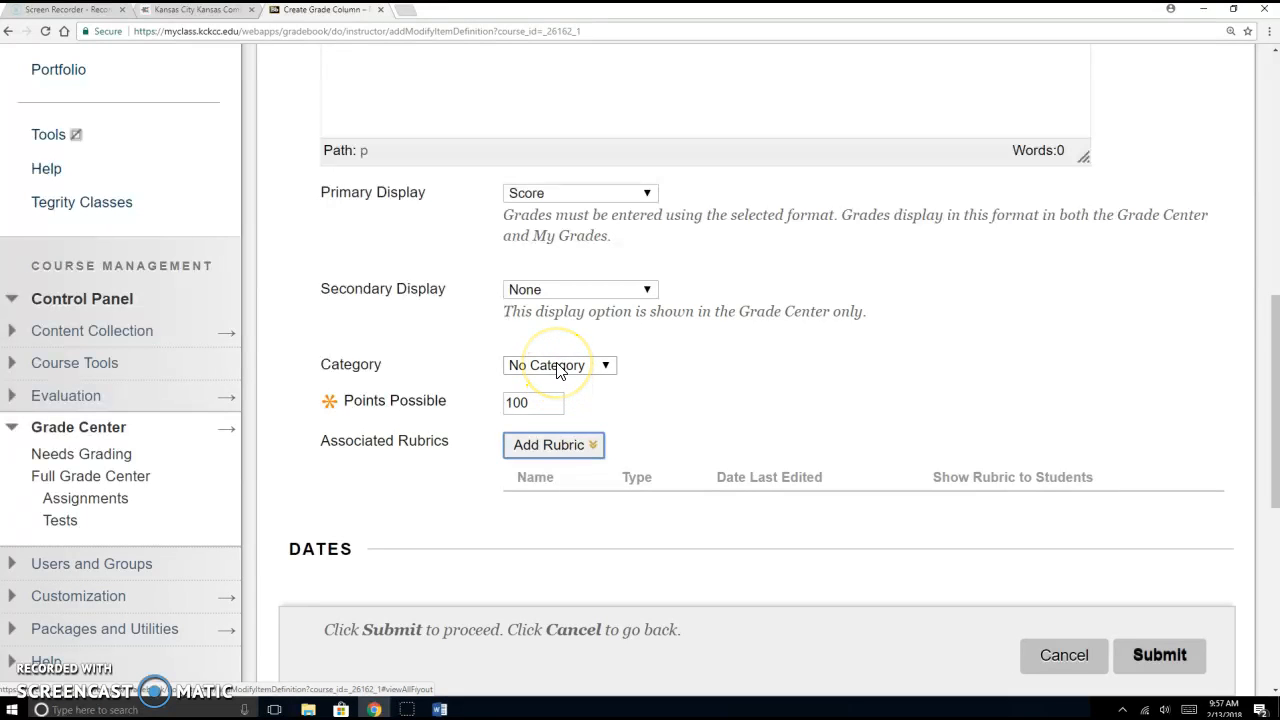
left_click(558, 366)
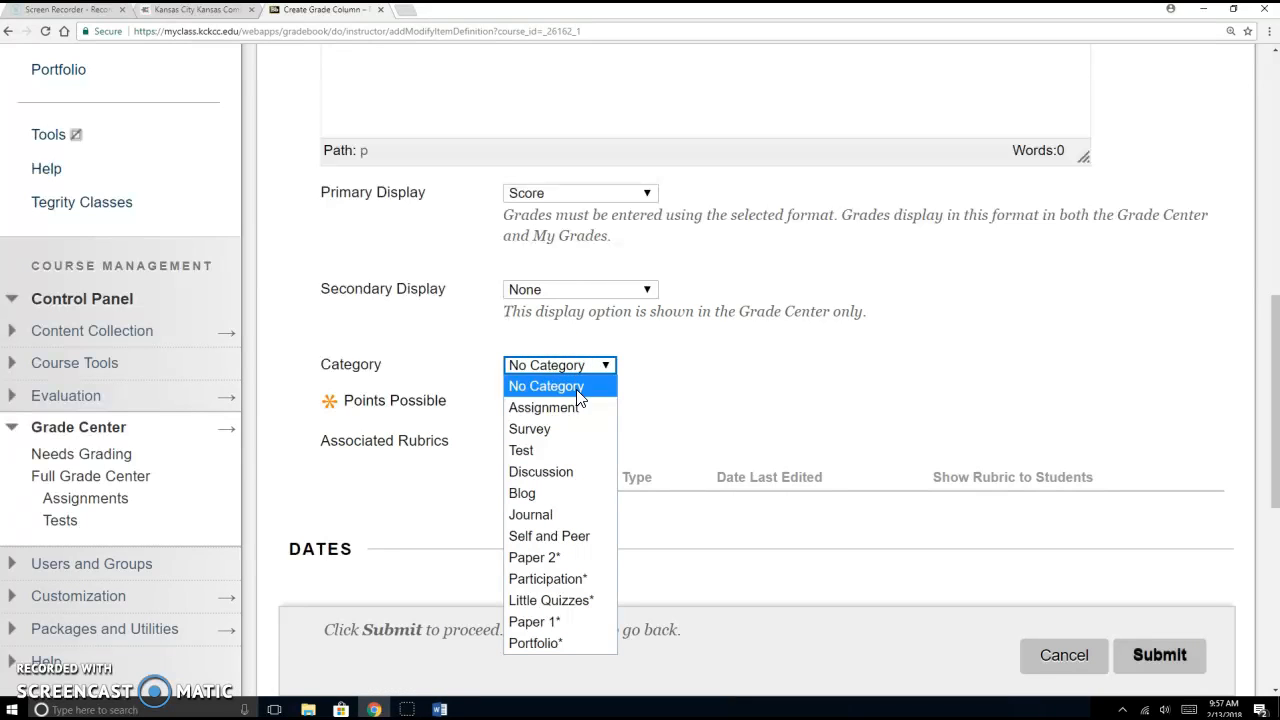
left_click(572, 458)
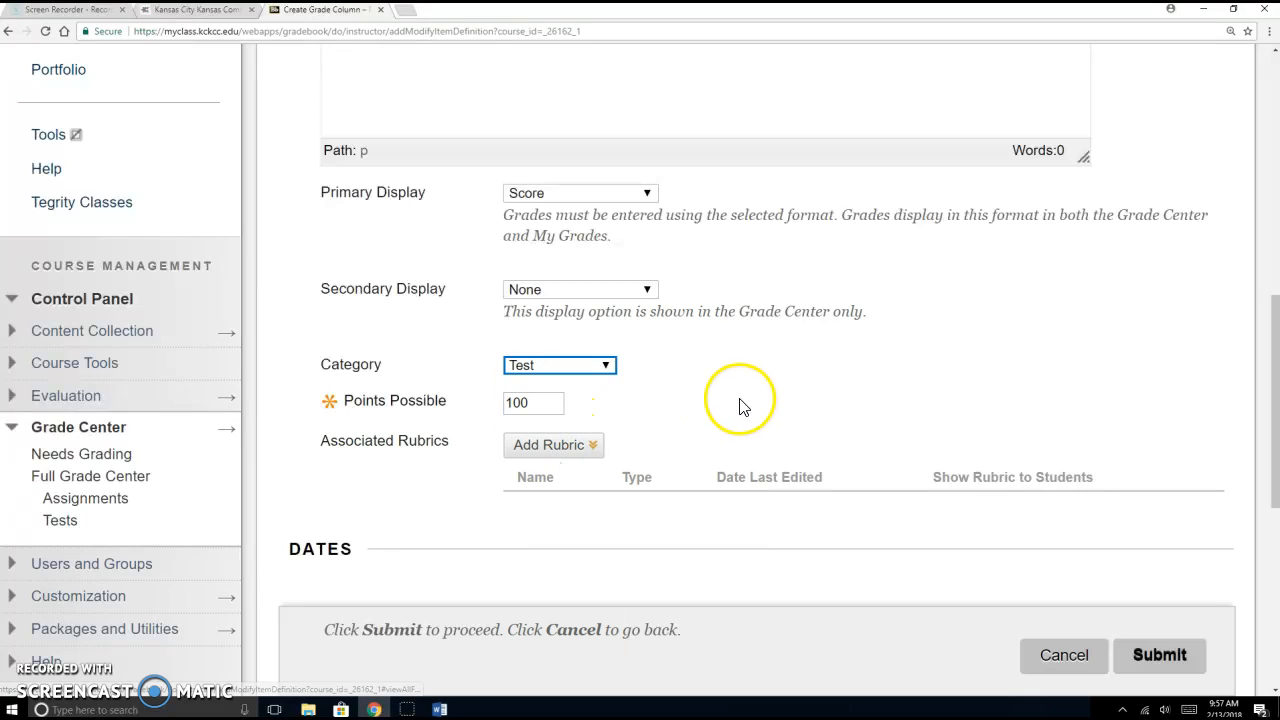
scroll(1175, 590, "down", 3)
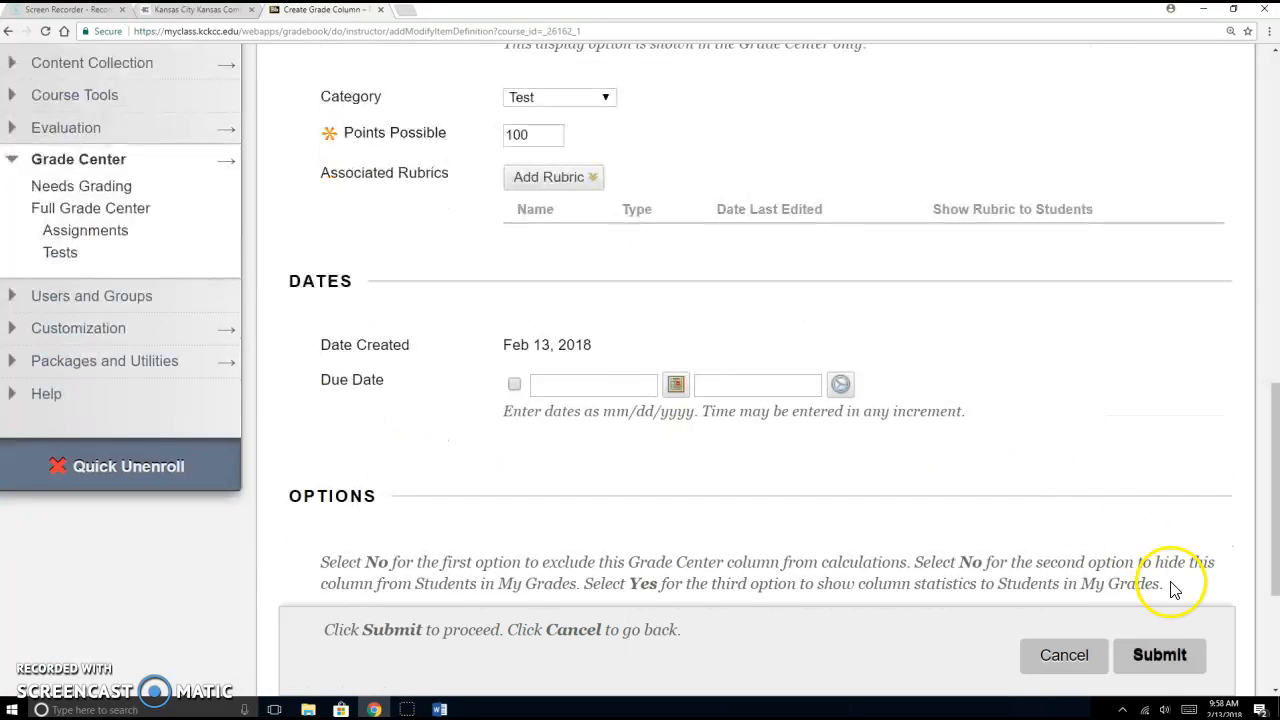
left_click(1175, 653)
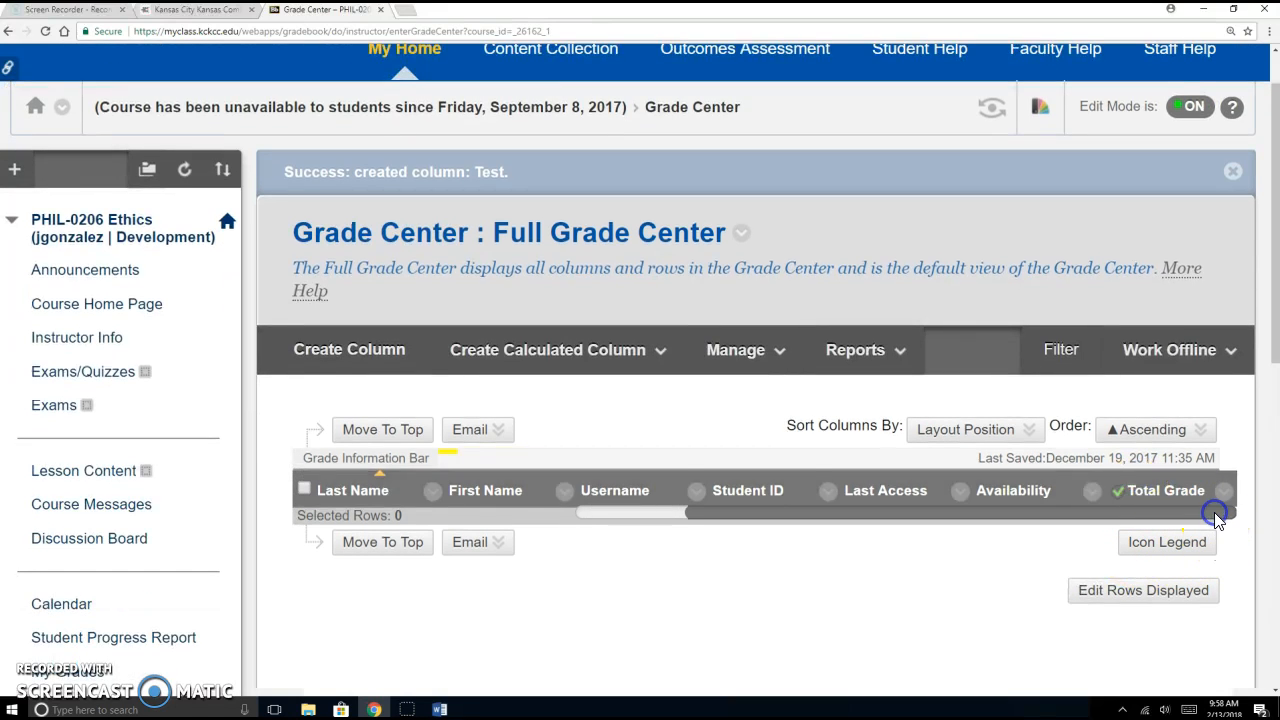
left_click_drag(1180, 513, 1244, 515)
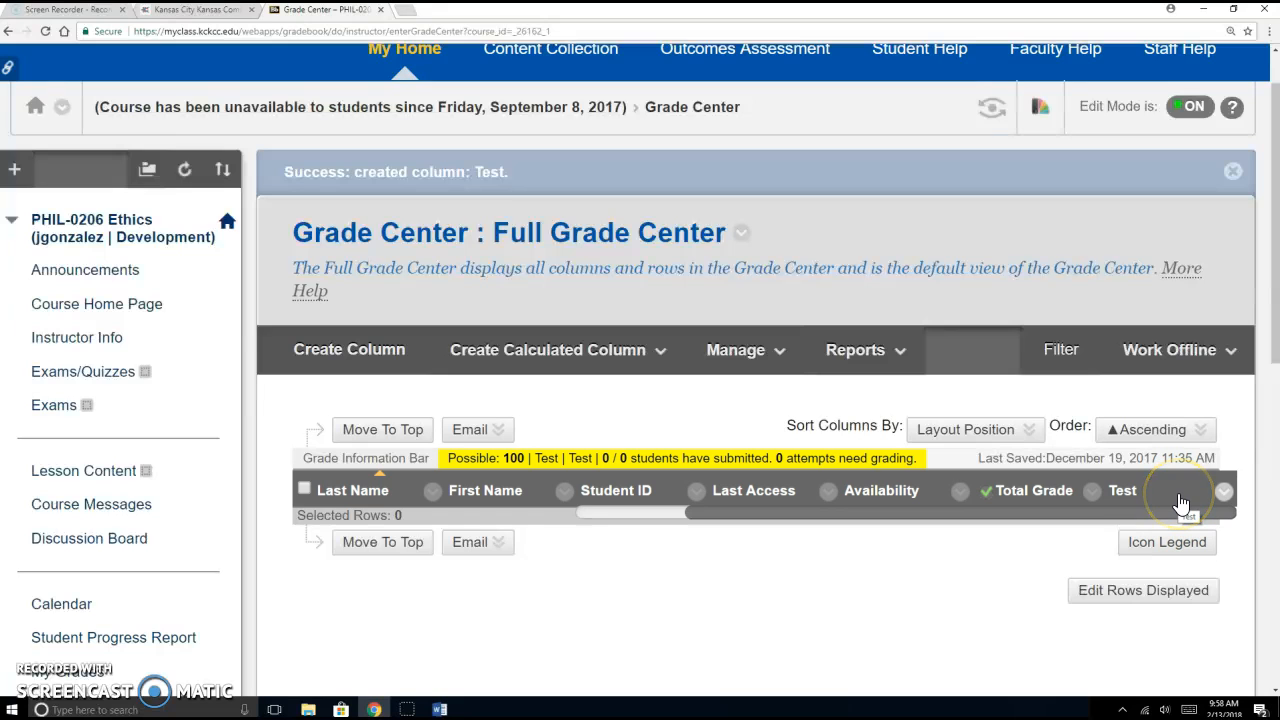
Step: Create the Assignment 1 column with 100 points possible in the Assignment category
left_click(350, 358)
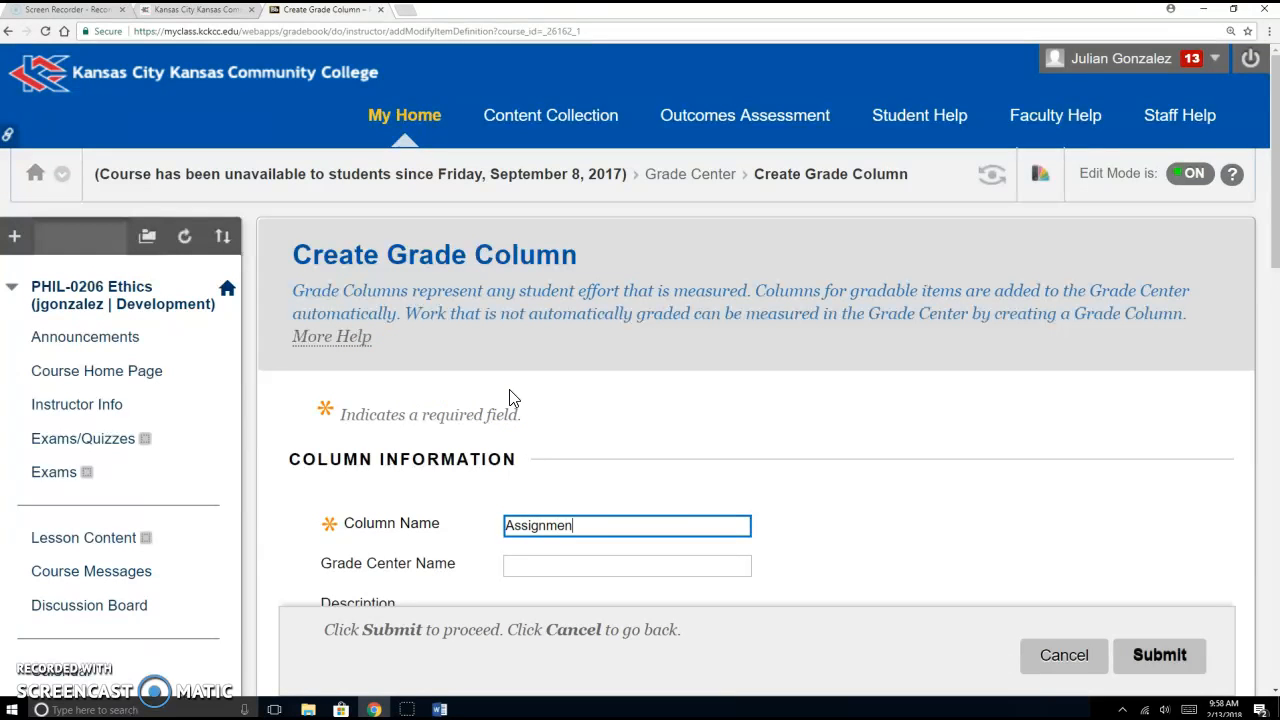
scroll(515, 400, "down", 7)
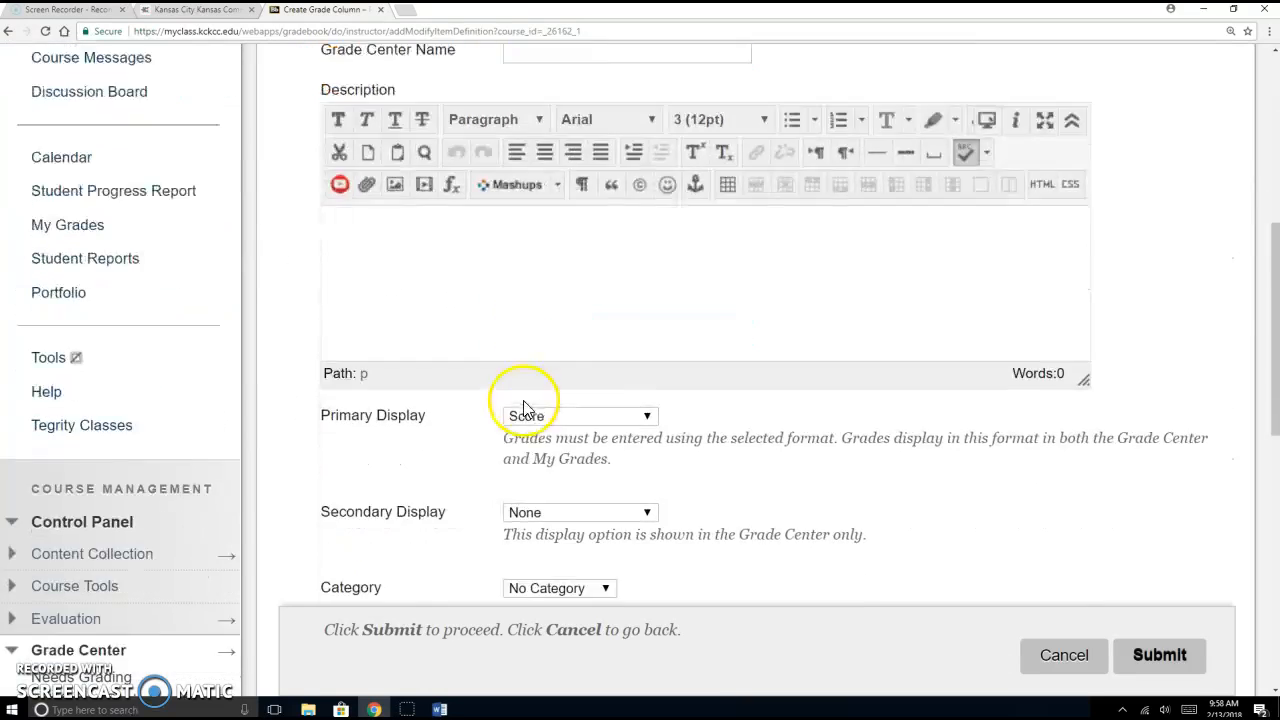
left_click(543, 469)
type("100")
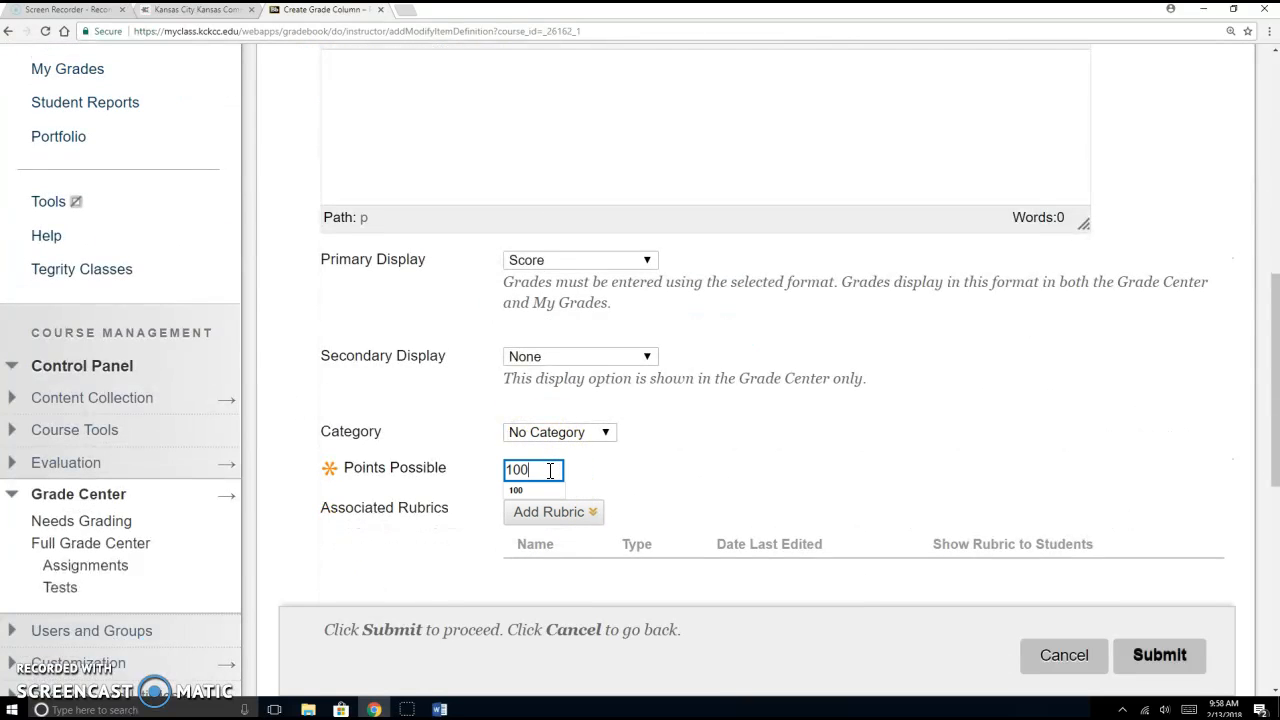
left_click(560, 436)
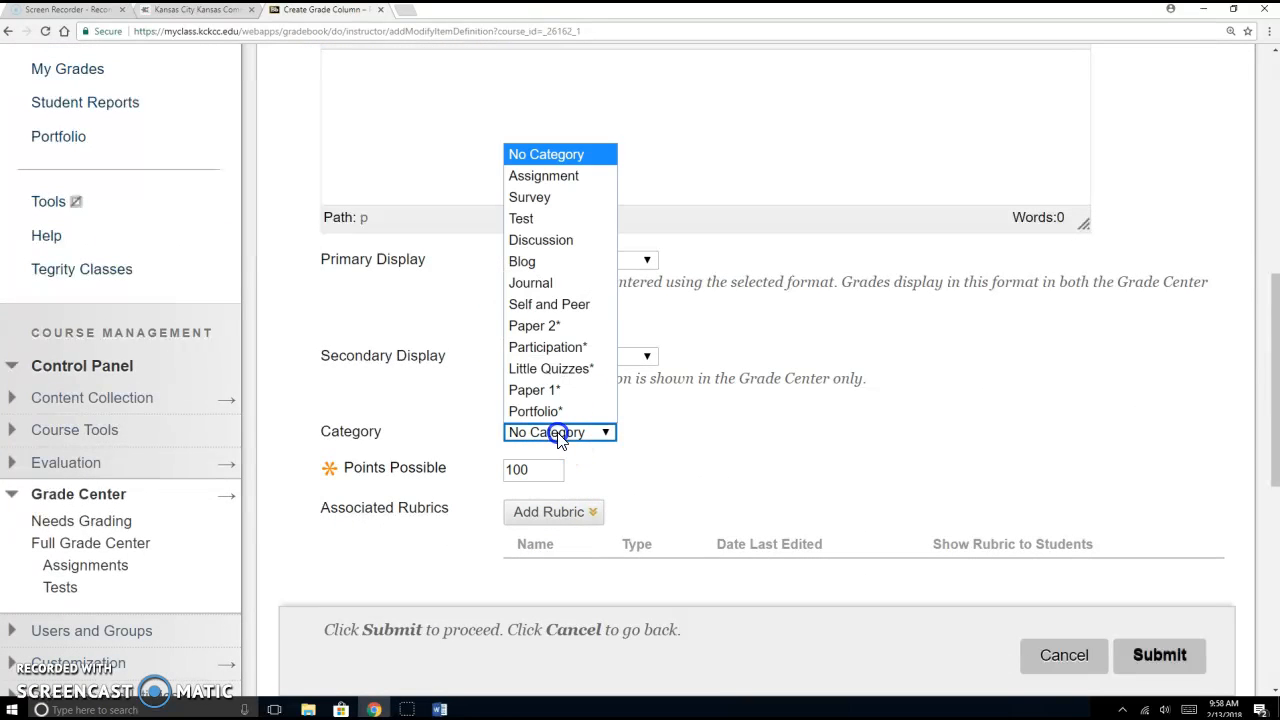
left_click(570, 180)
left_click(1200, 652)
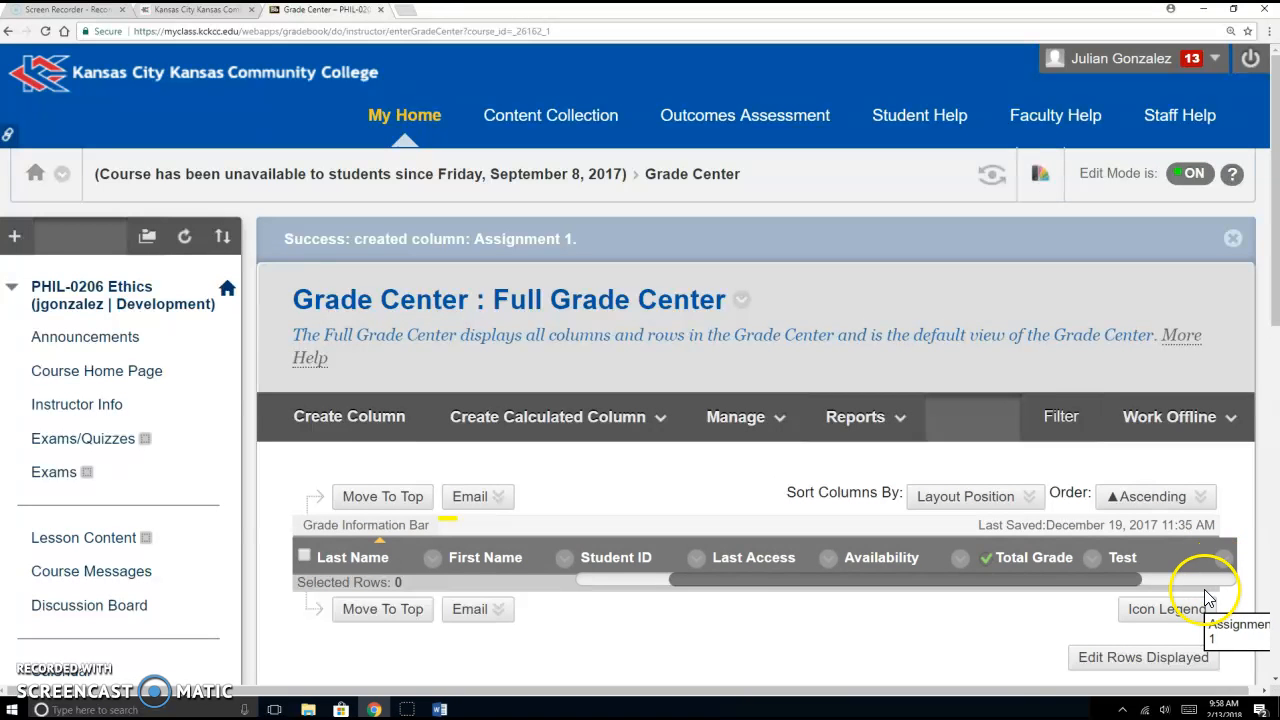
left_click(1205, 582)
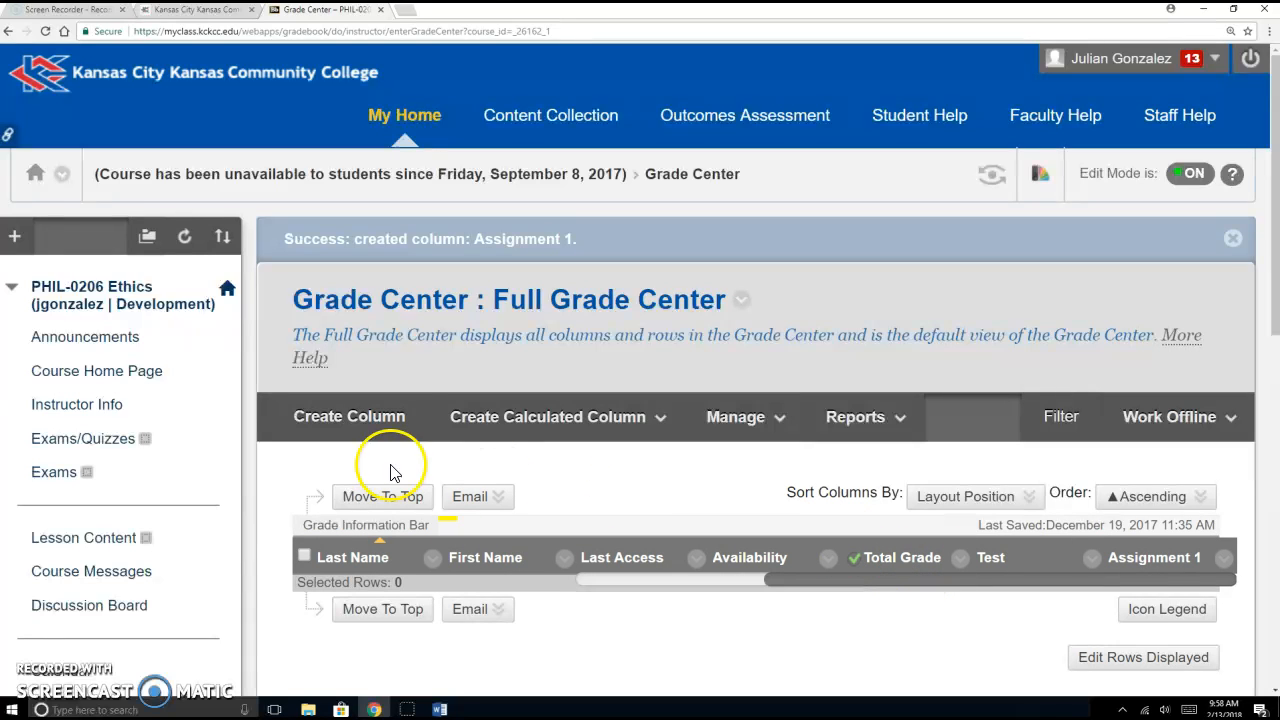
Step: Create the Discussion 1 column in the Discussion category with 10 points possible
left_click(334, 416)
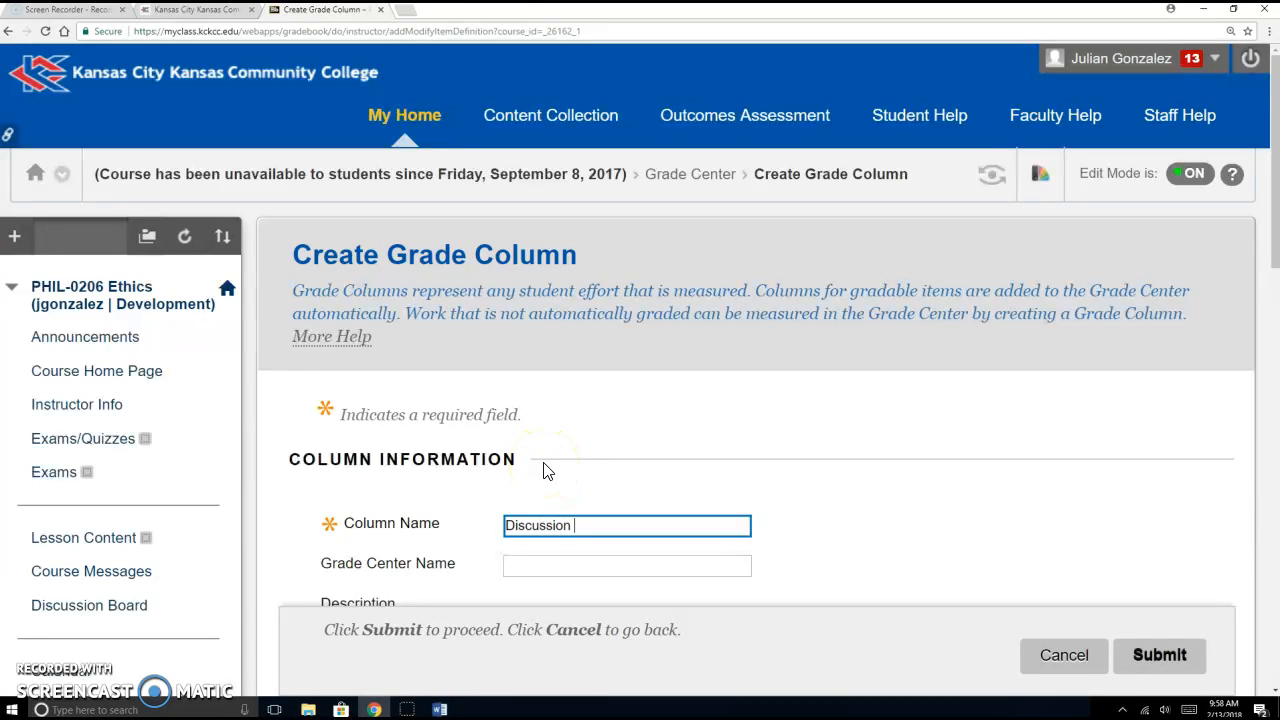
left_click(607, 446)
scroll(674, 434, "down", 6)
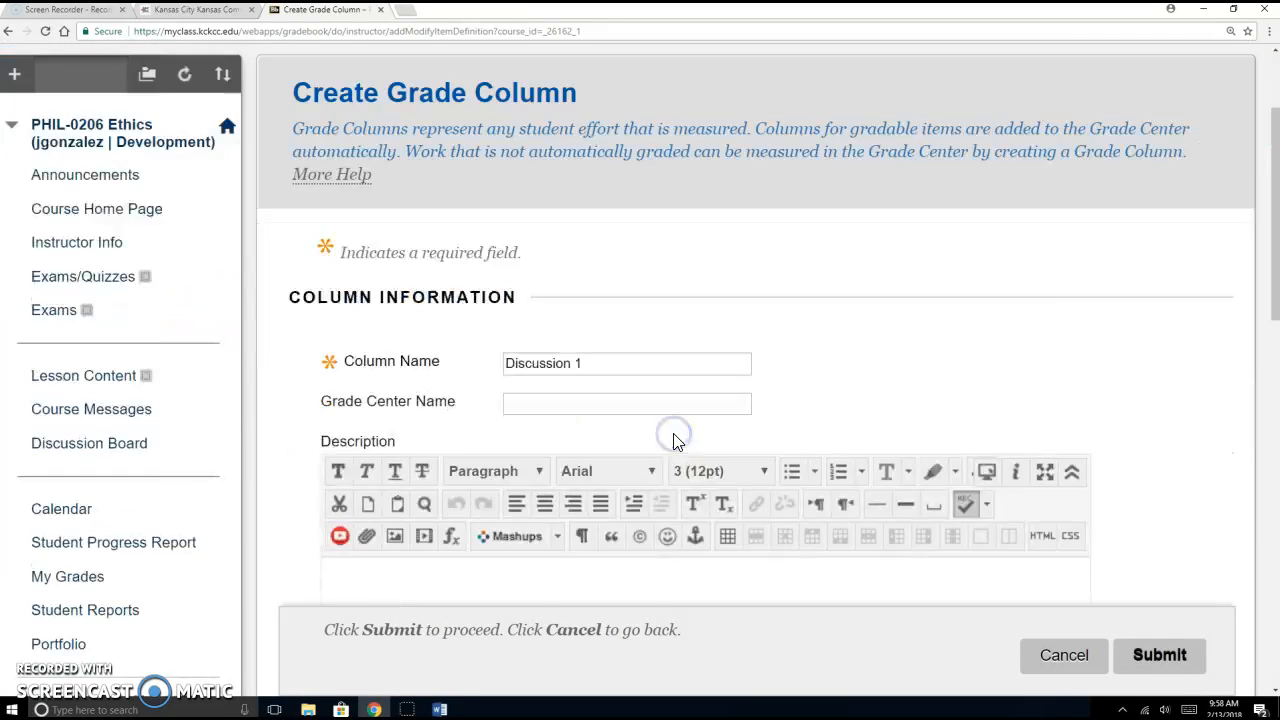
scroll(740, 557, "down", 2)
left_click(551, 366)
left_click(541, 471)
left_click(531, 404)
type("1")
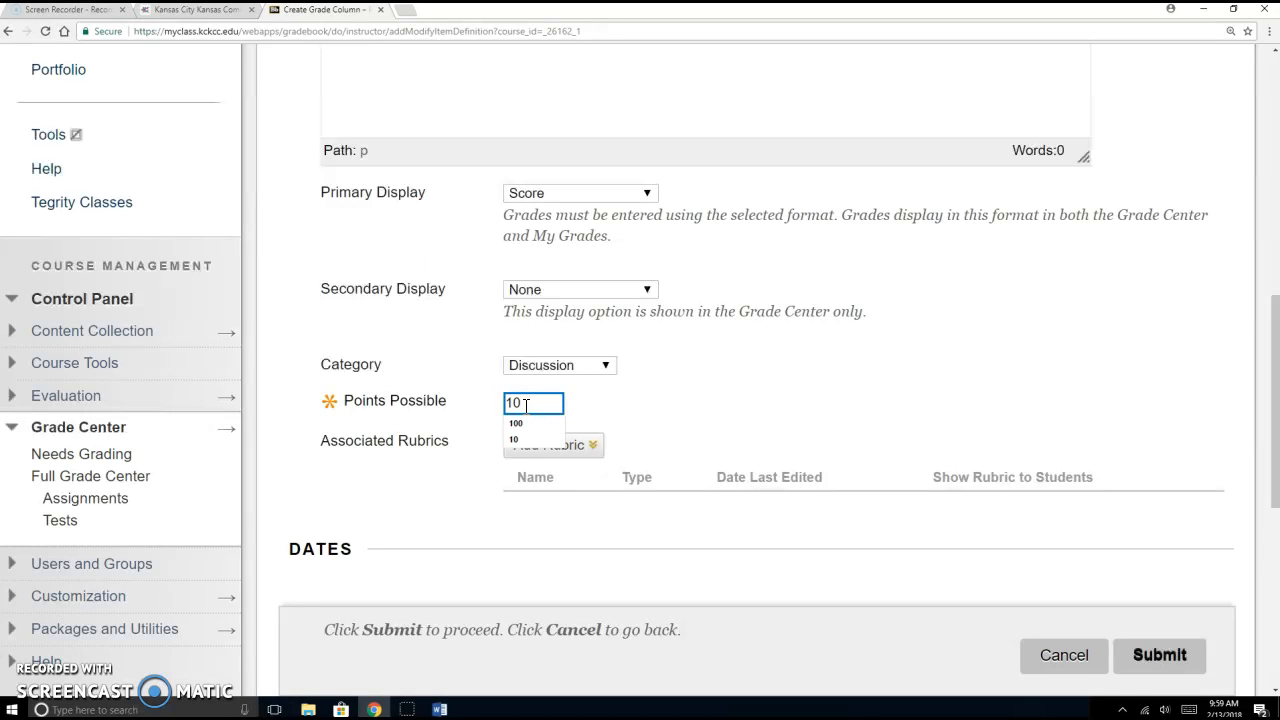
type("0")
key("Tab")
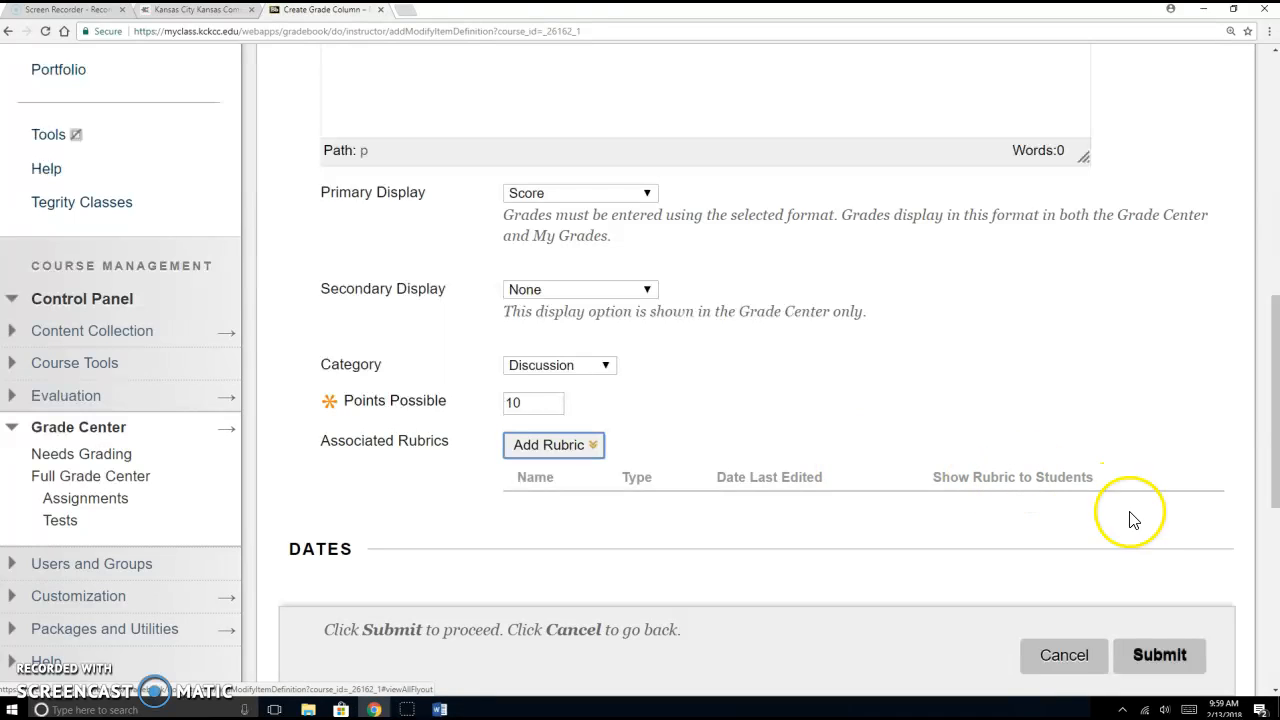
left_click(1170, 658)
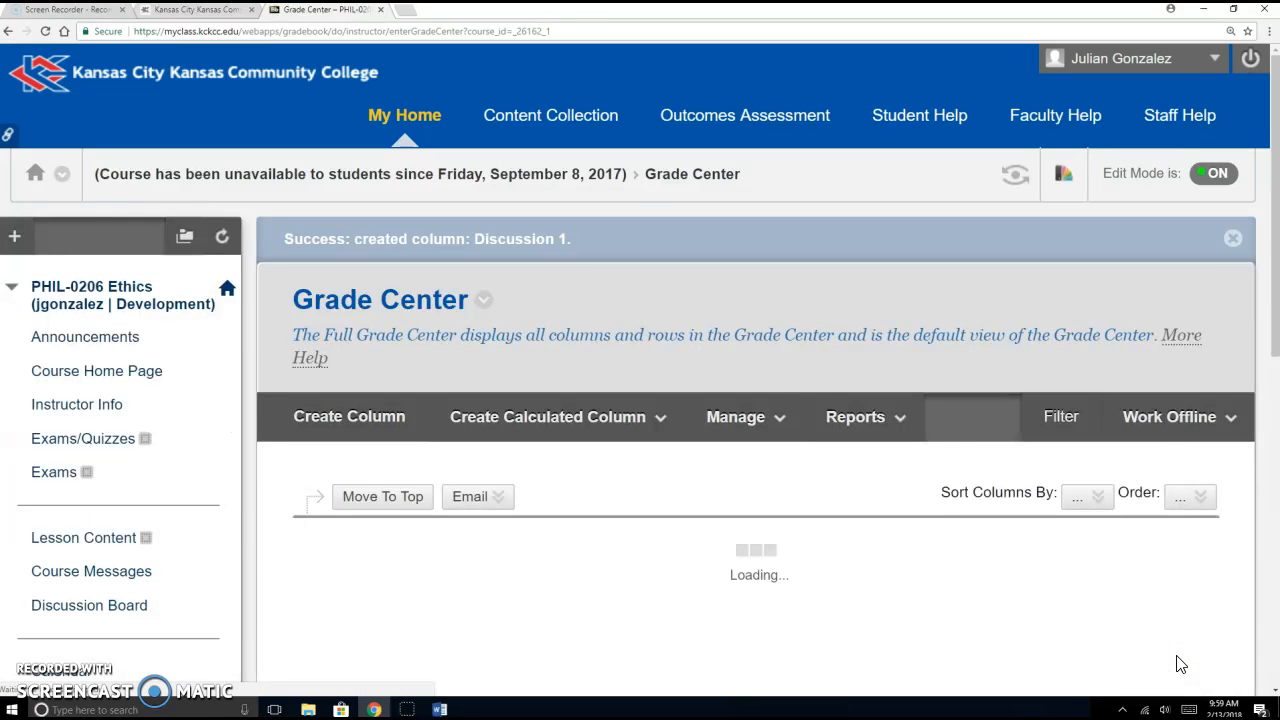
scroll(1190, 500, "down", 1)
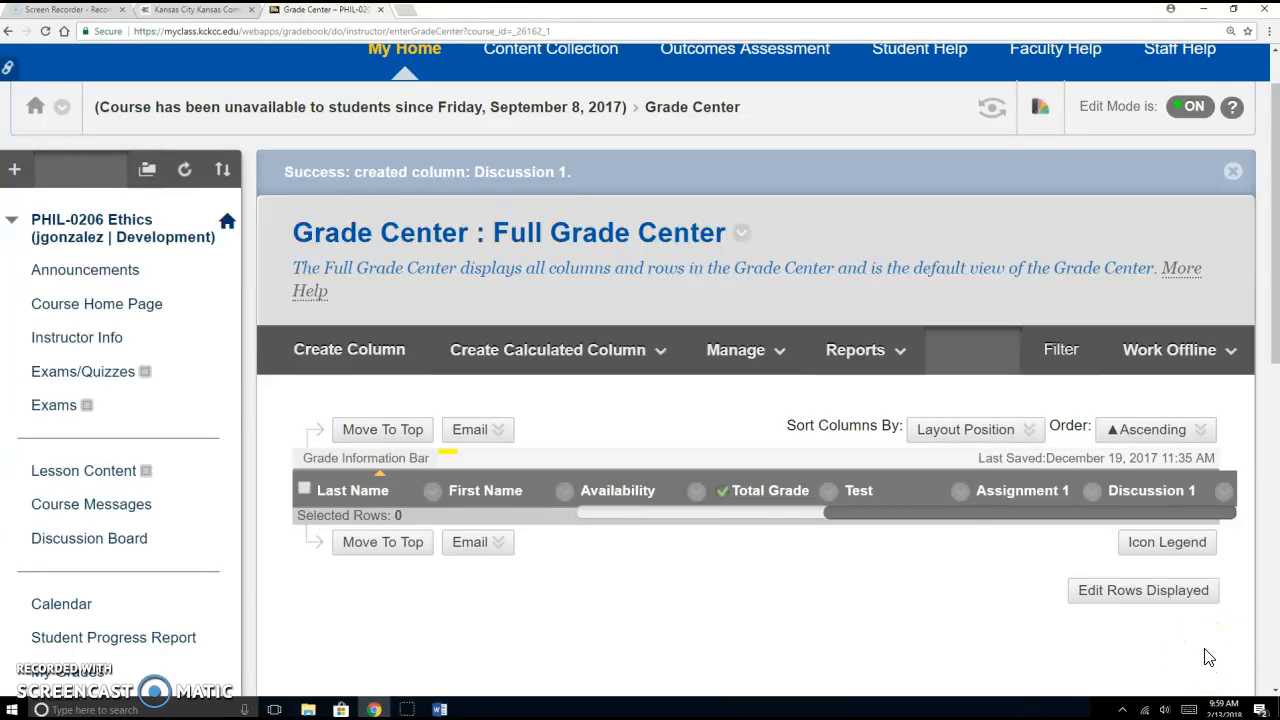
scroll(1160, 540, "down", 1)
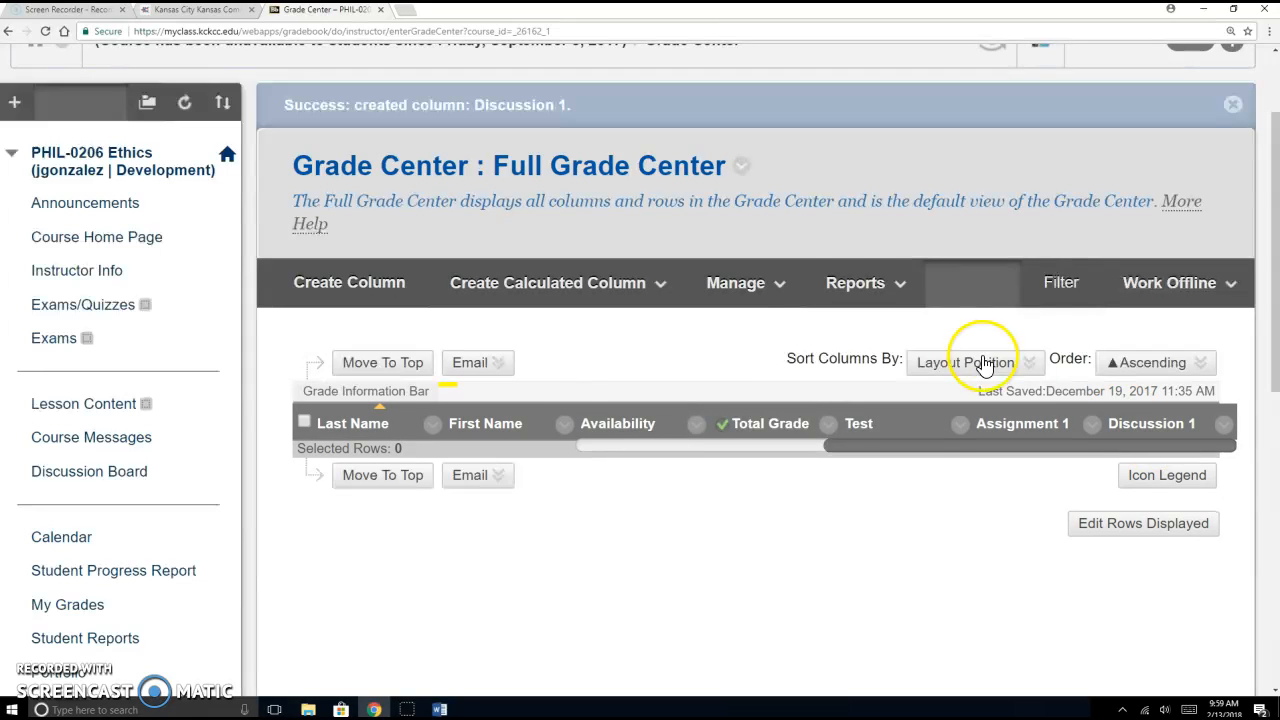
mouse_move(750, 428)
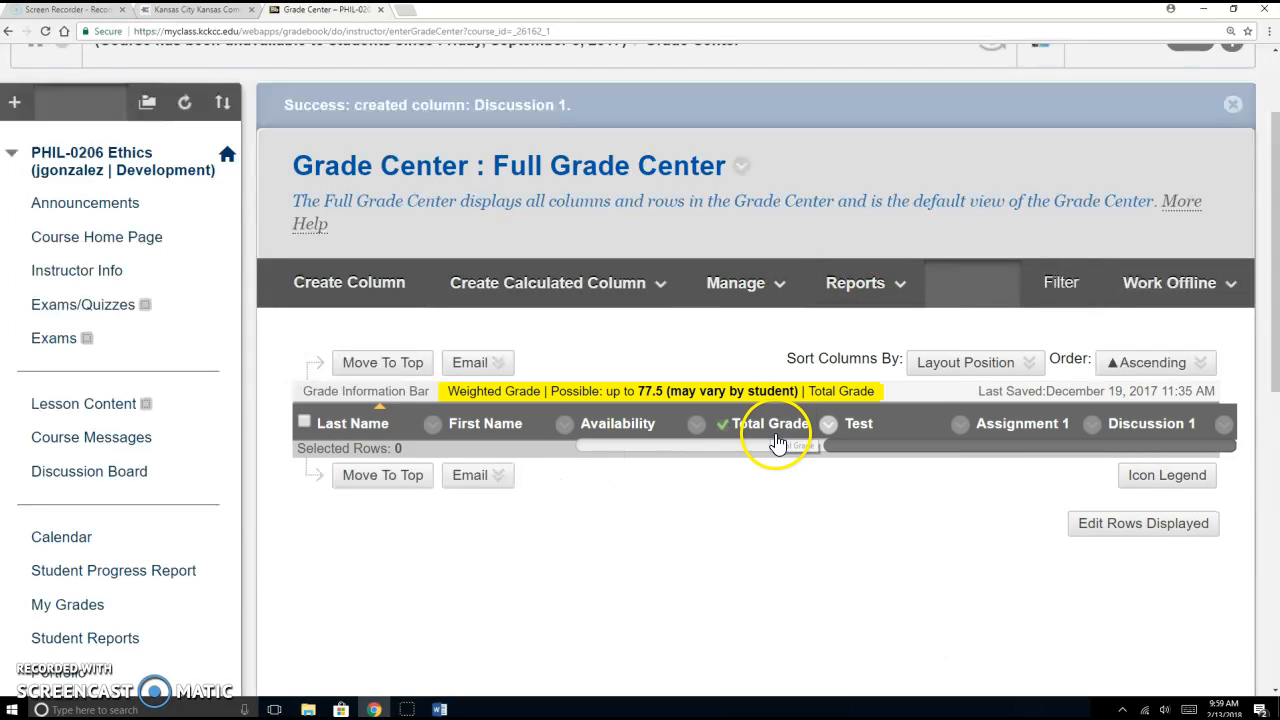